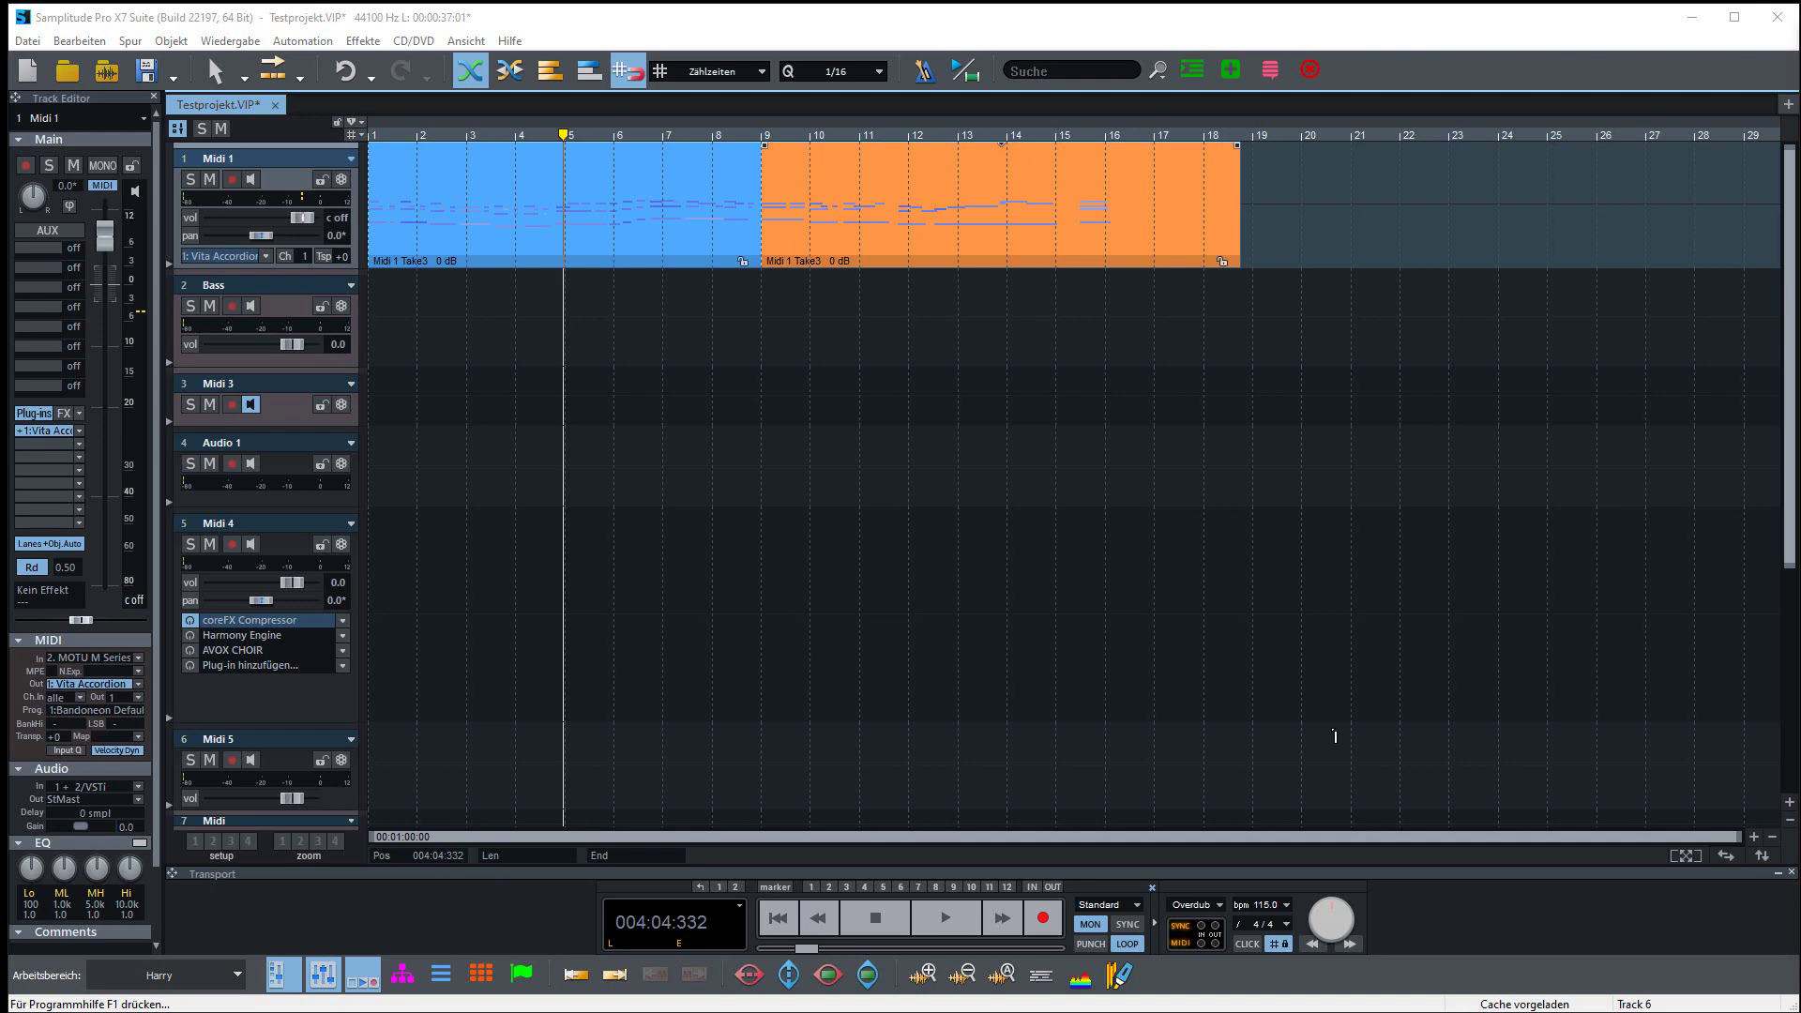
Select the left Midi 1 clip
{"action": "left_click", "coordinate": [708, 249]}
{"action": "left_click", "coordinate": [723, 244]}
{"action": "left_click", "coordinate": [713, 230]}
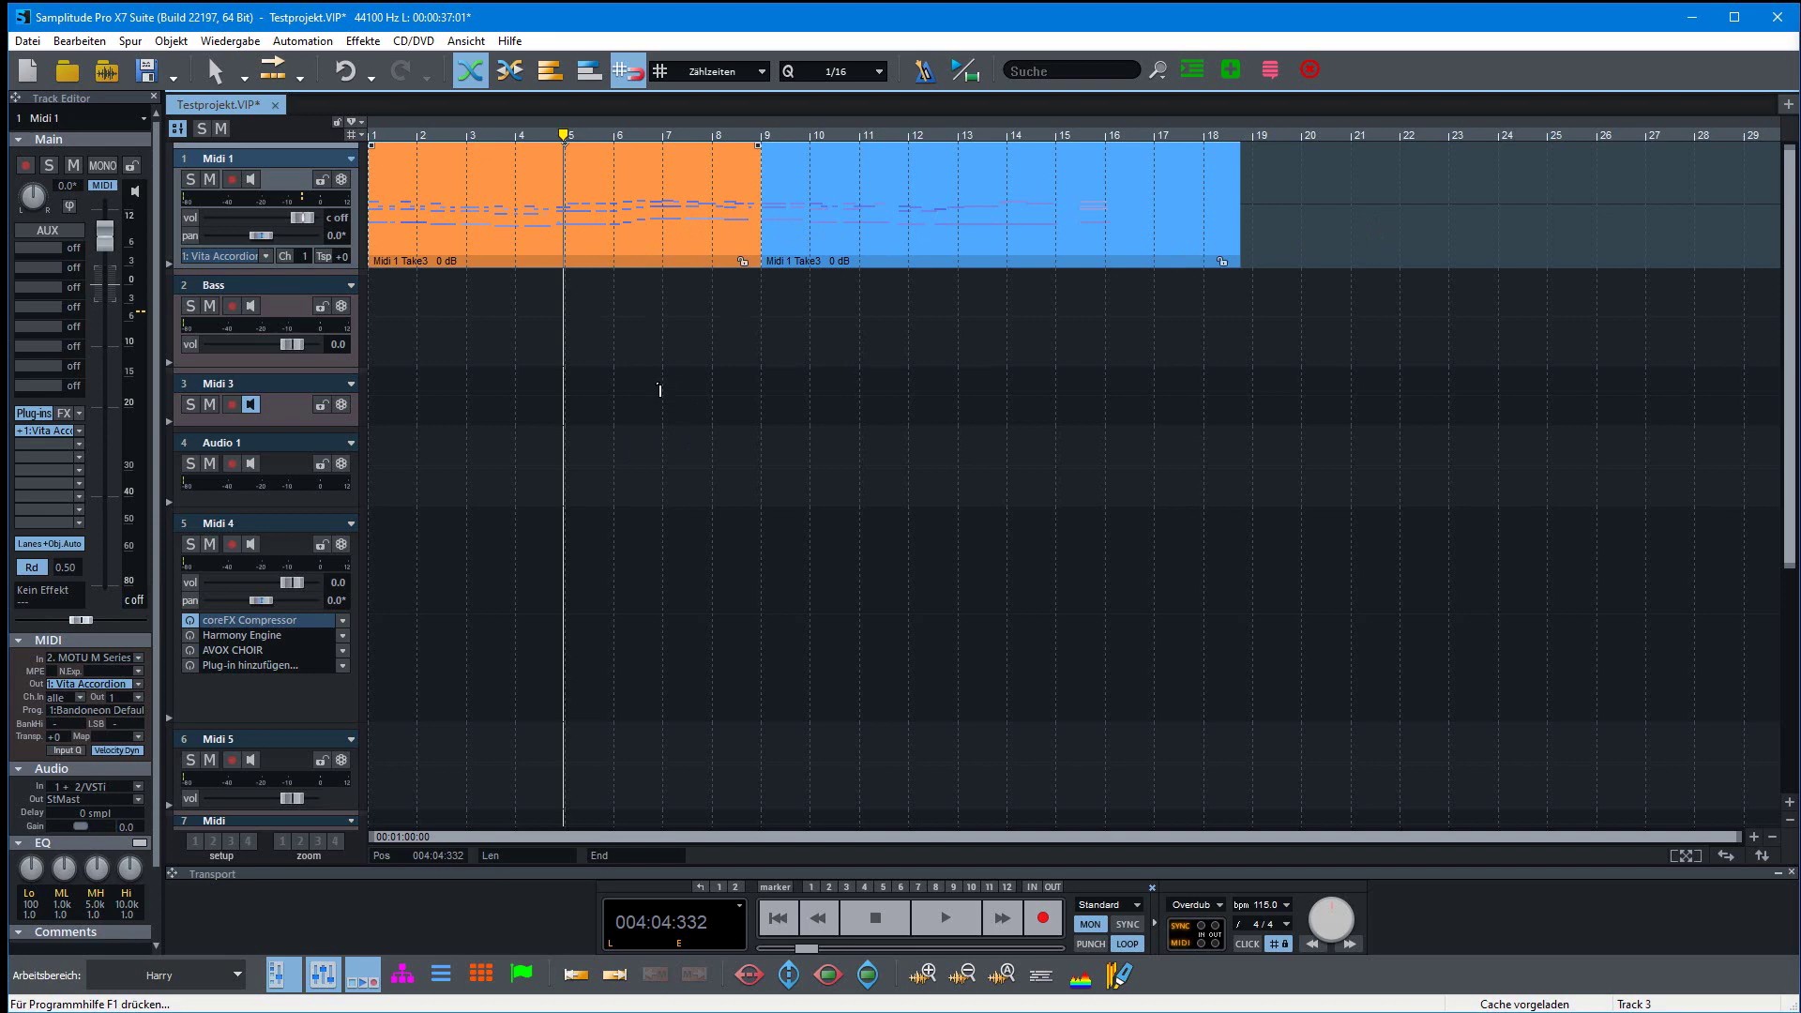
Place marker 1 at the start of bar 5 and marker 2 at 006:04:375
{"action": "left_click", "coordinate": [566, 137]}
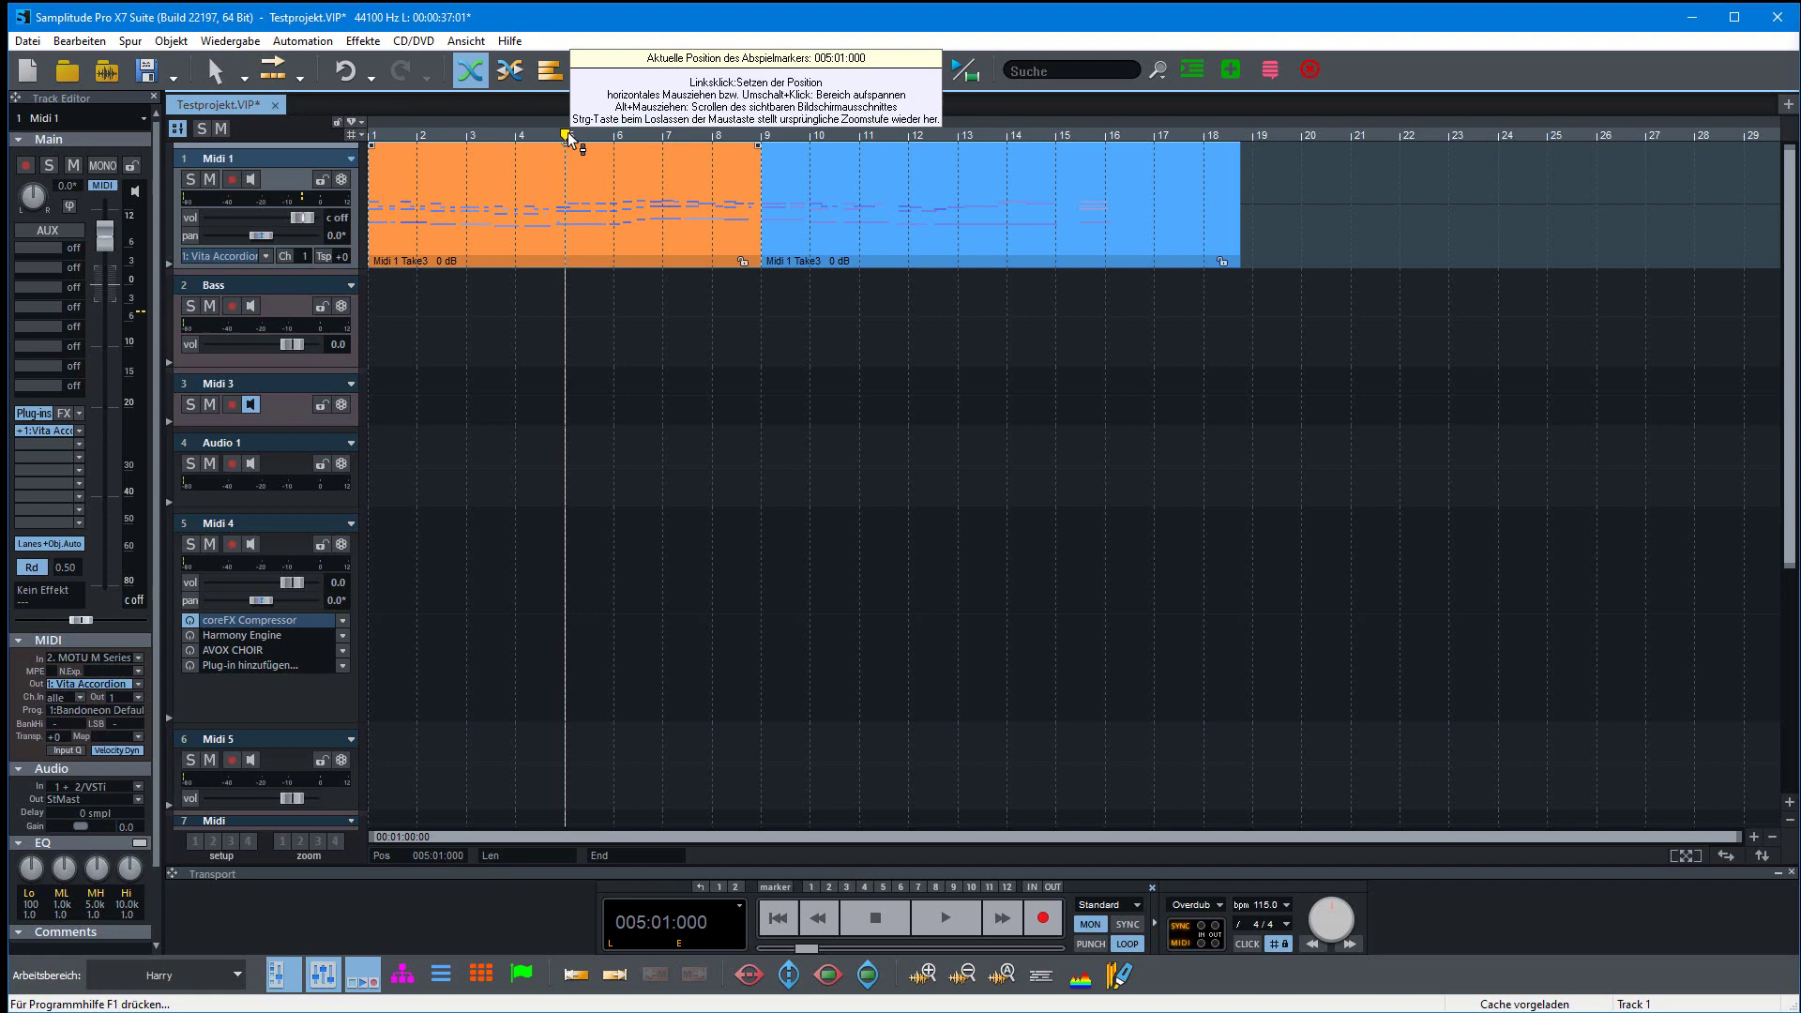
{"action": "key", "text": "m"}
{"action": "left_click", "coordinate": [663, 136]}
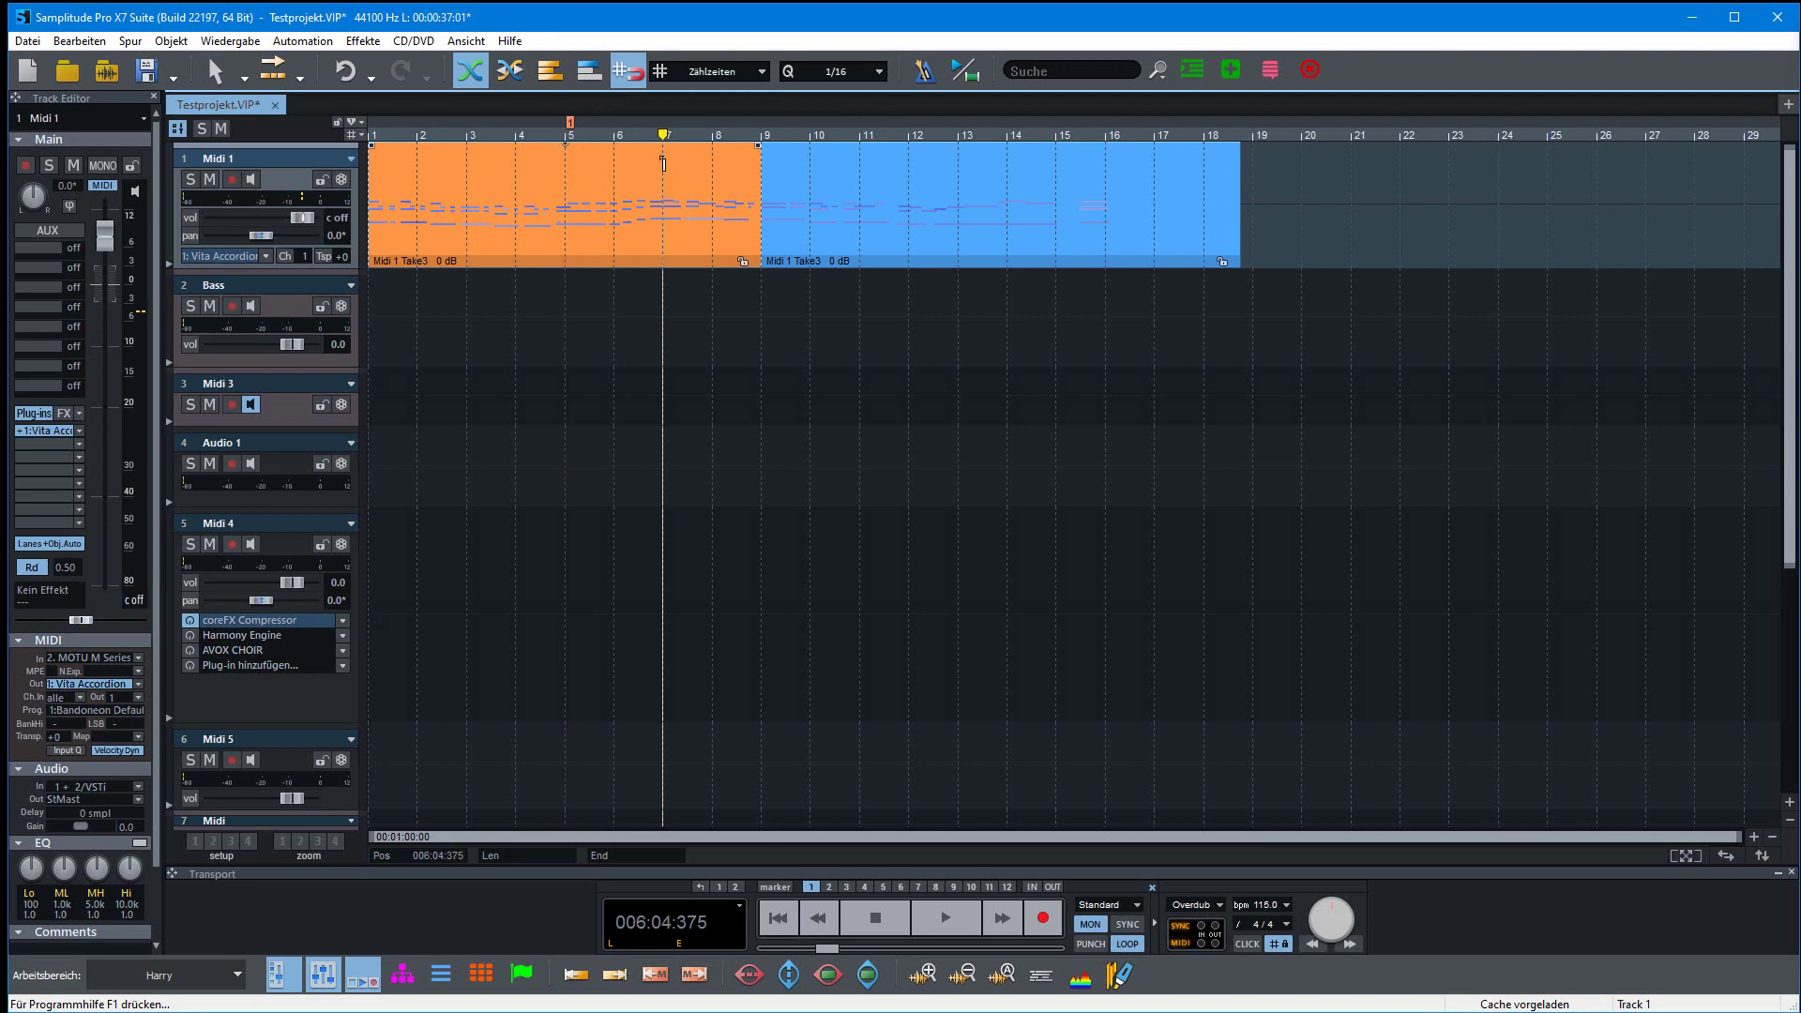
{"action": "key", "text": "m"}
Add a named marker 'Chorus' at 009:04:341
{"action": "left_click", "coordinate": [810, 133]}
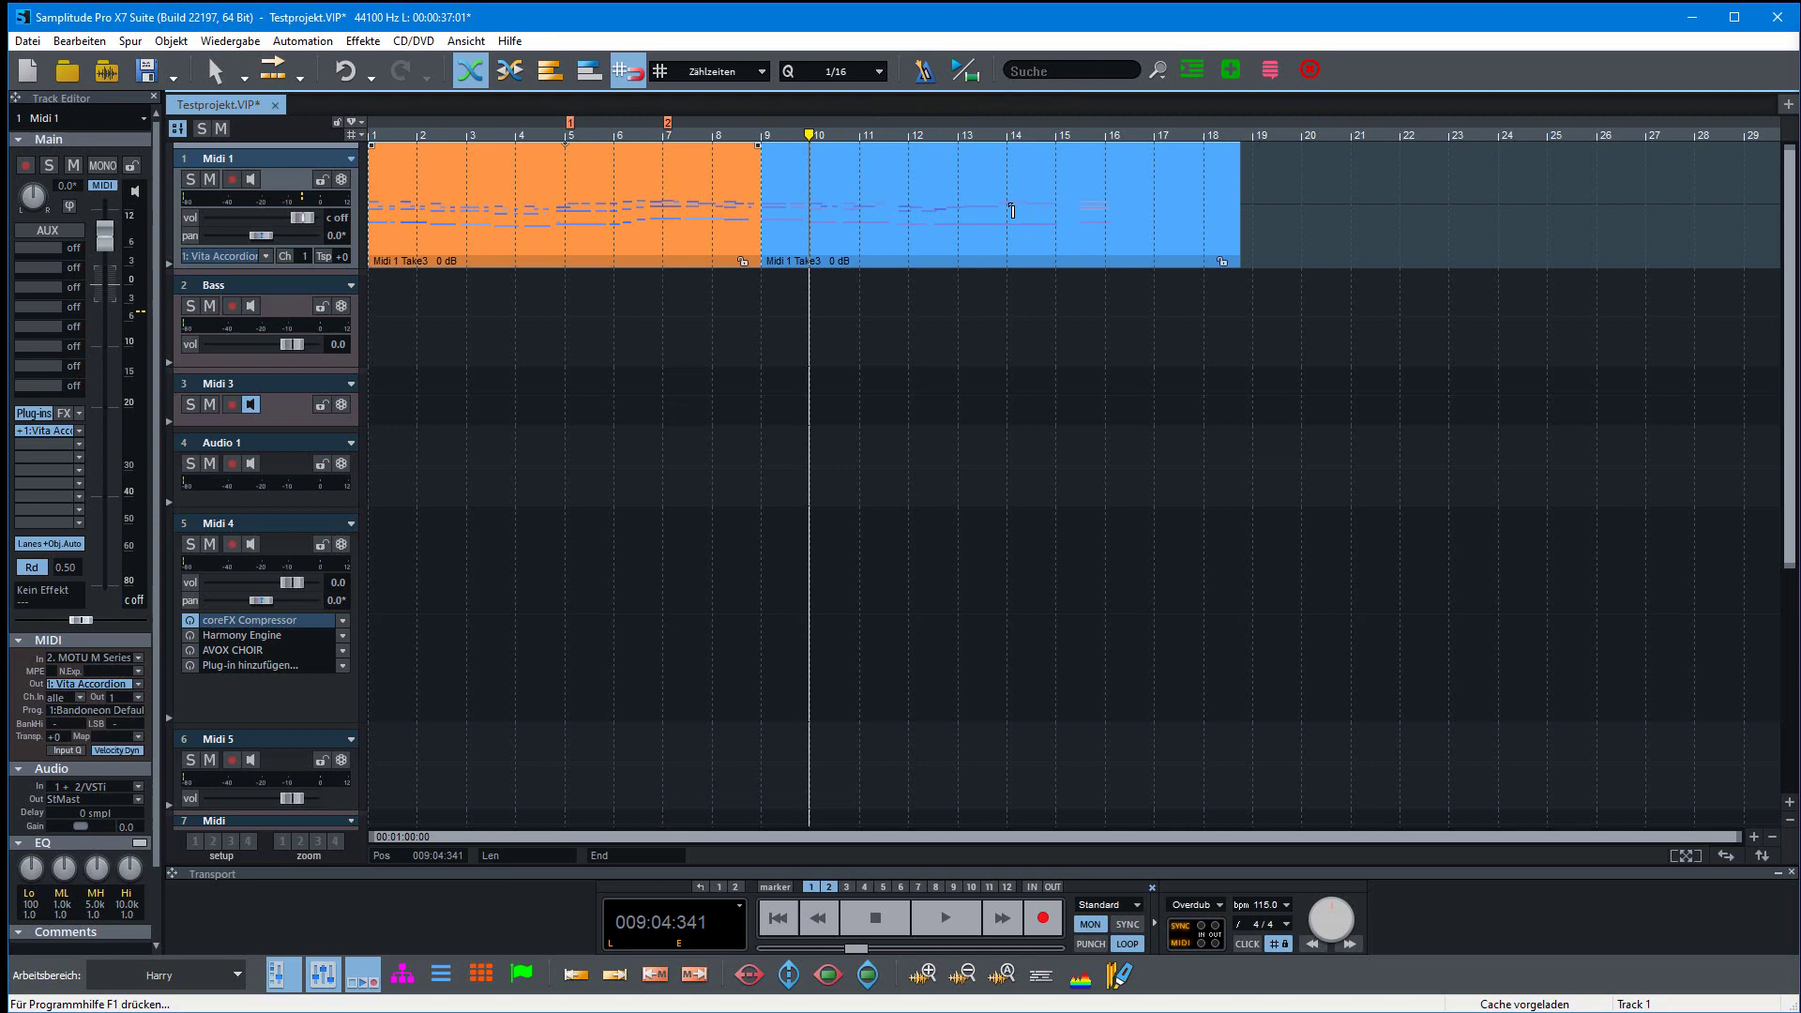
{"action": "key", "text": "shift+m"}
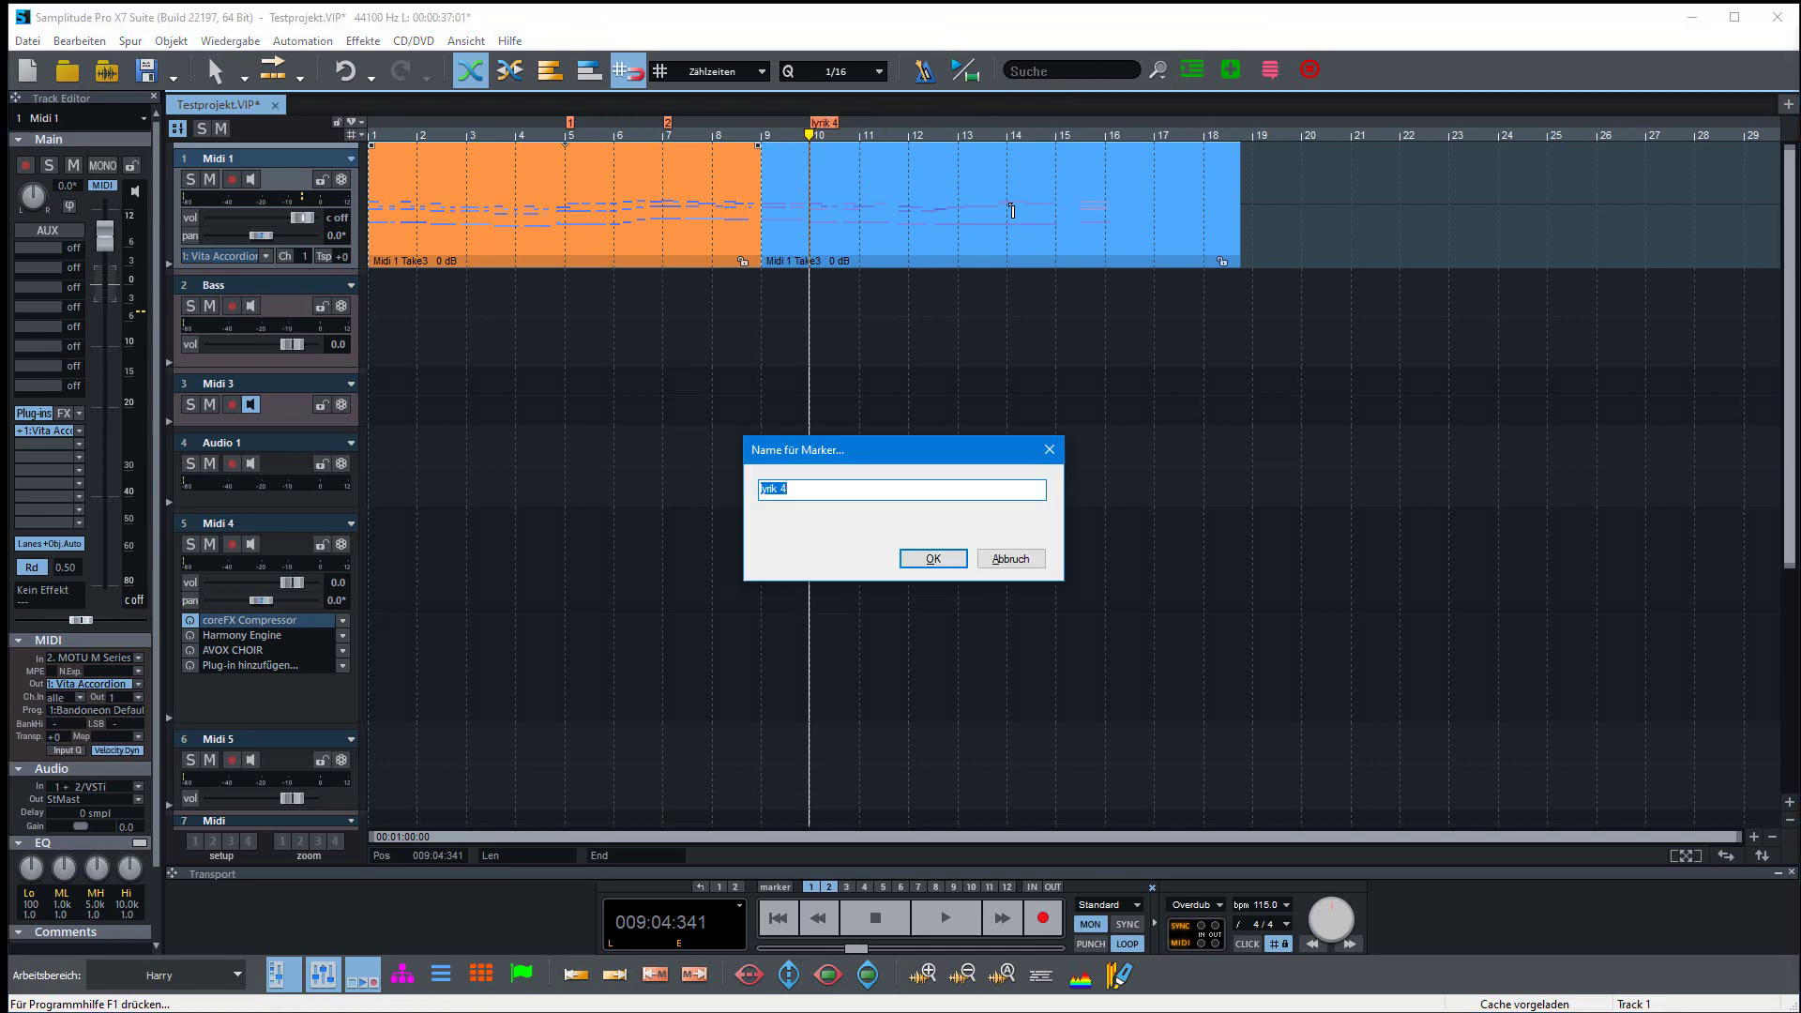
{"action": "type", "text": "Chorus"}
{"action": "key", "text": "Return"}
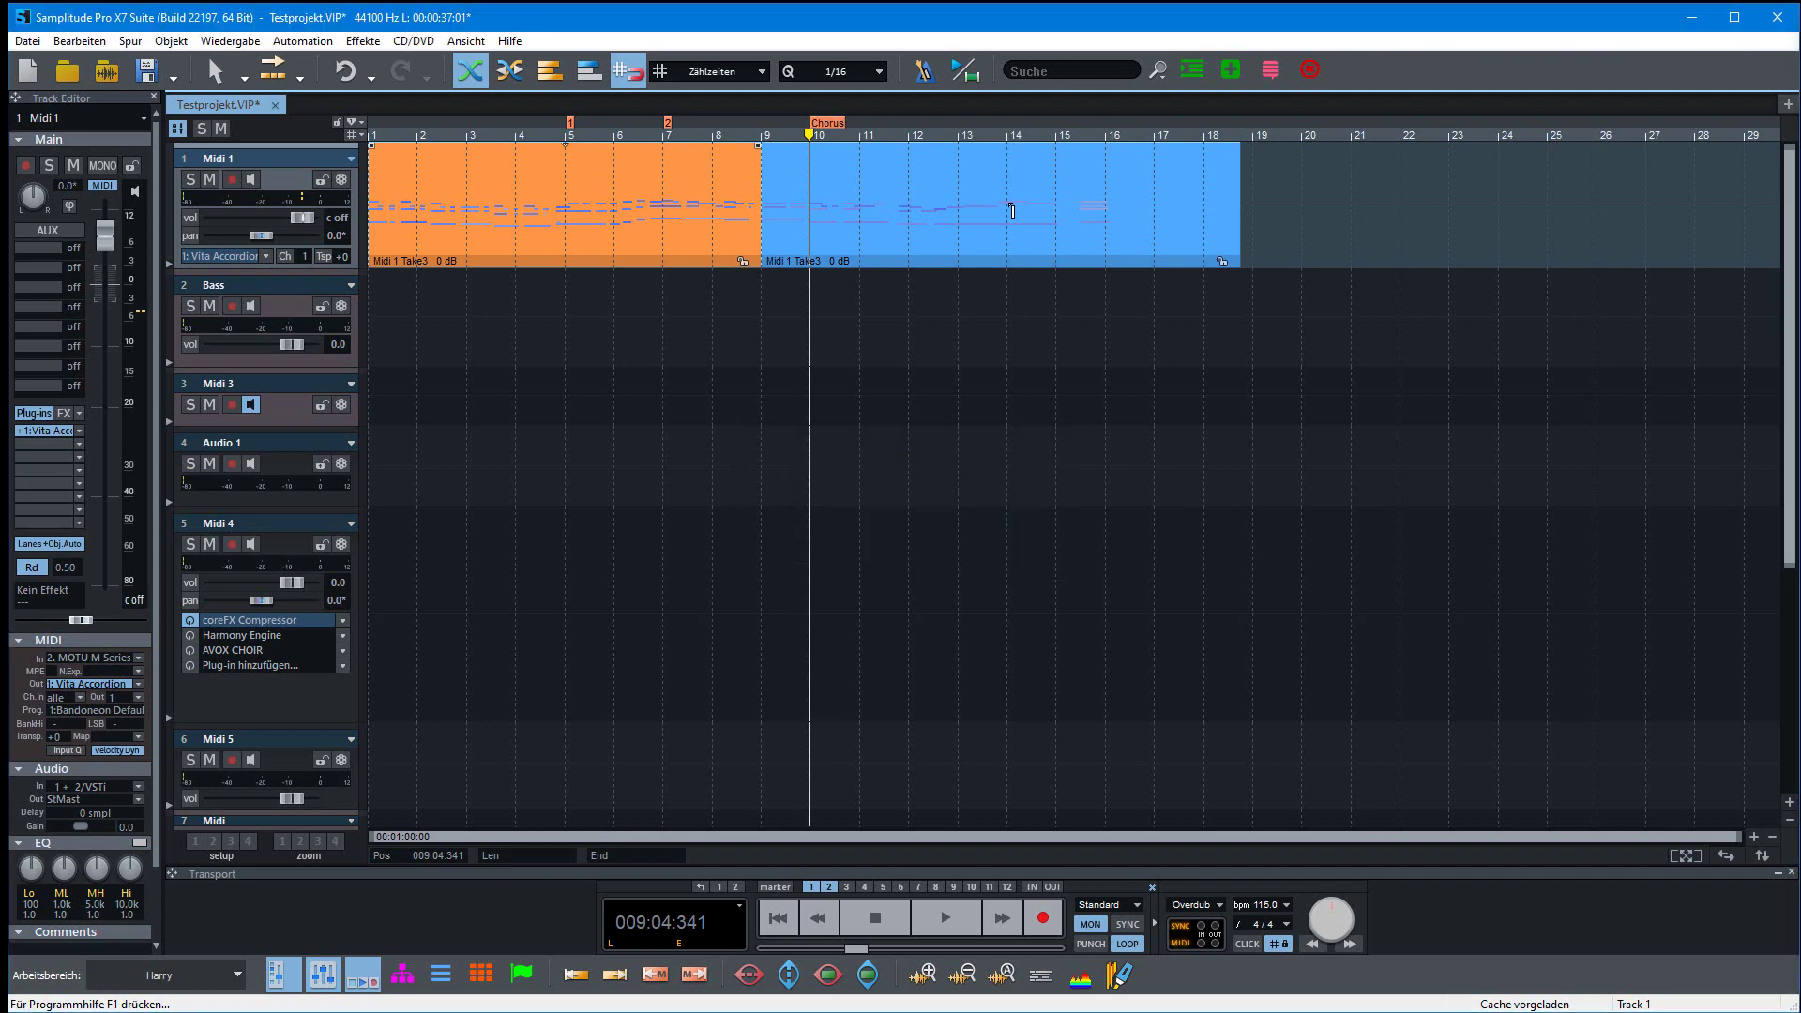
Add a lyrics marker named 'Outro' at 012:04:366
{"action": "left_click", "coordinate": [959, 134]}
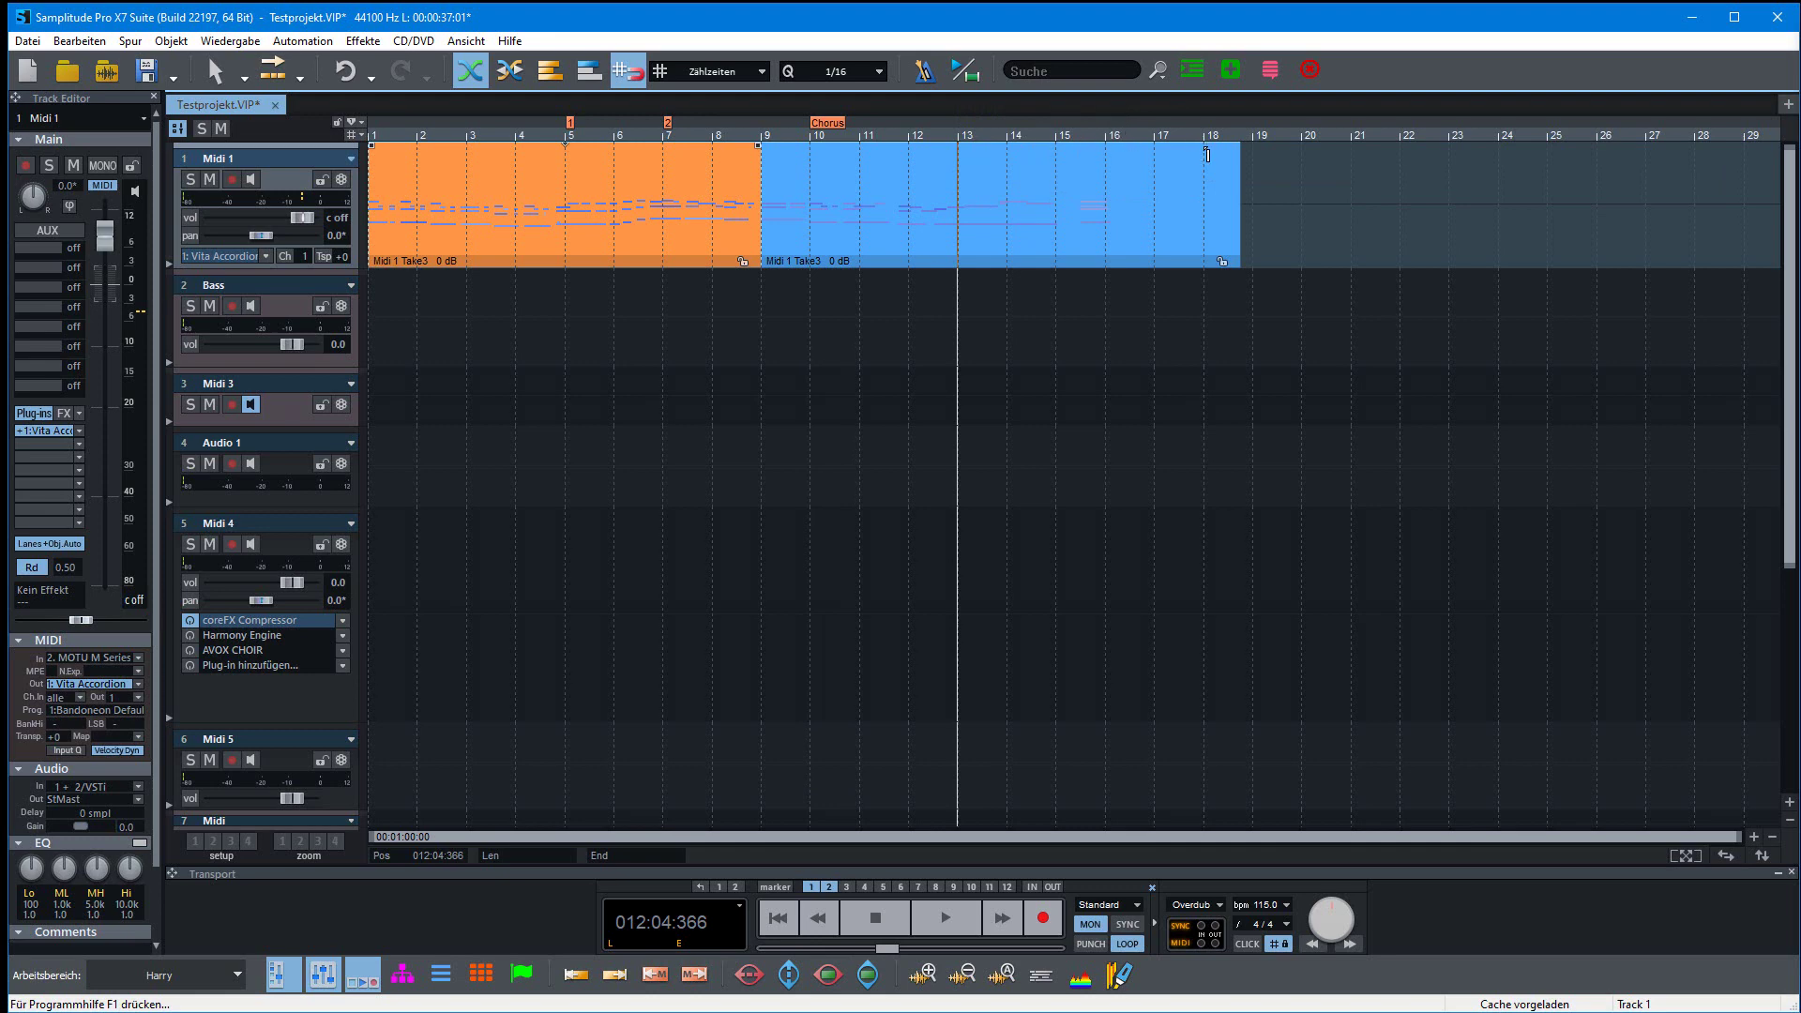
{"action": "left_click", "coordinate": [1270, 71]}
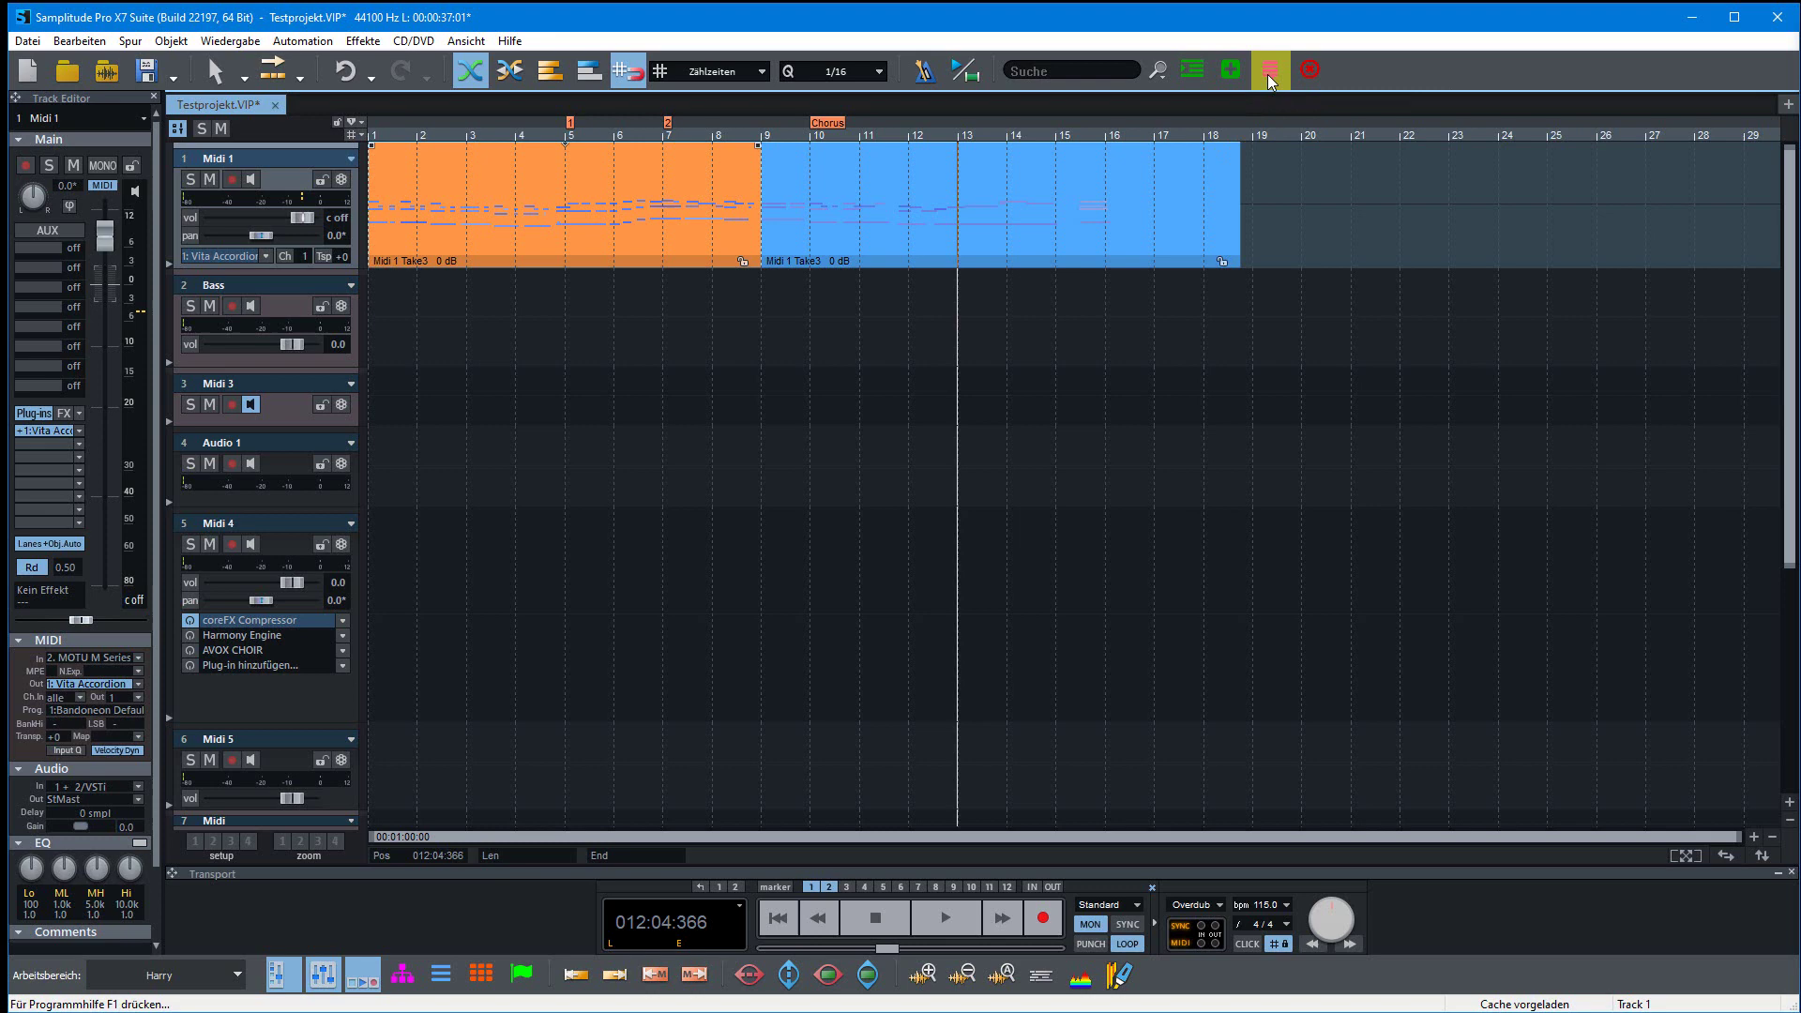
{"action": "key", "text": "BackSpace"}
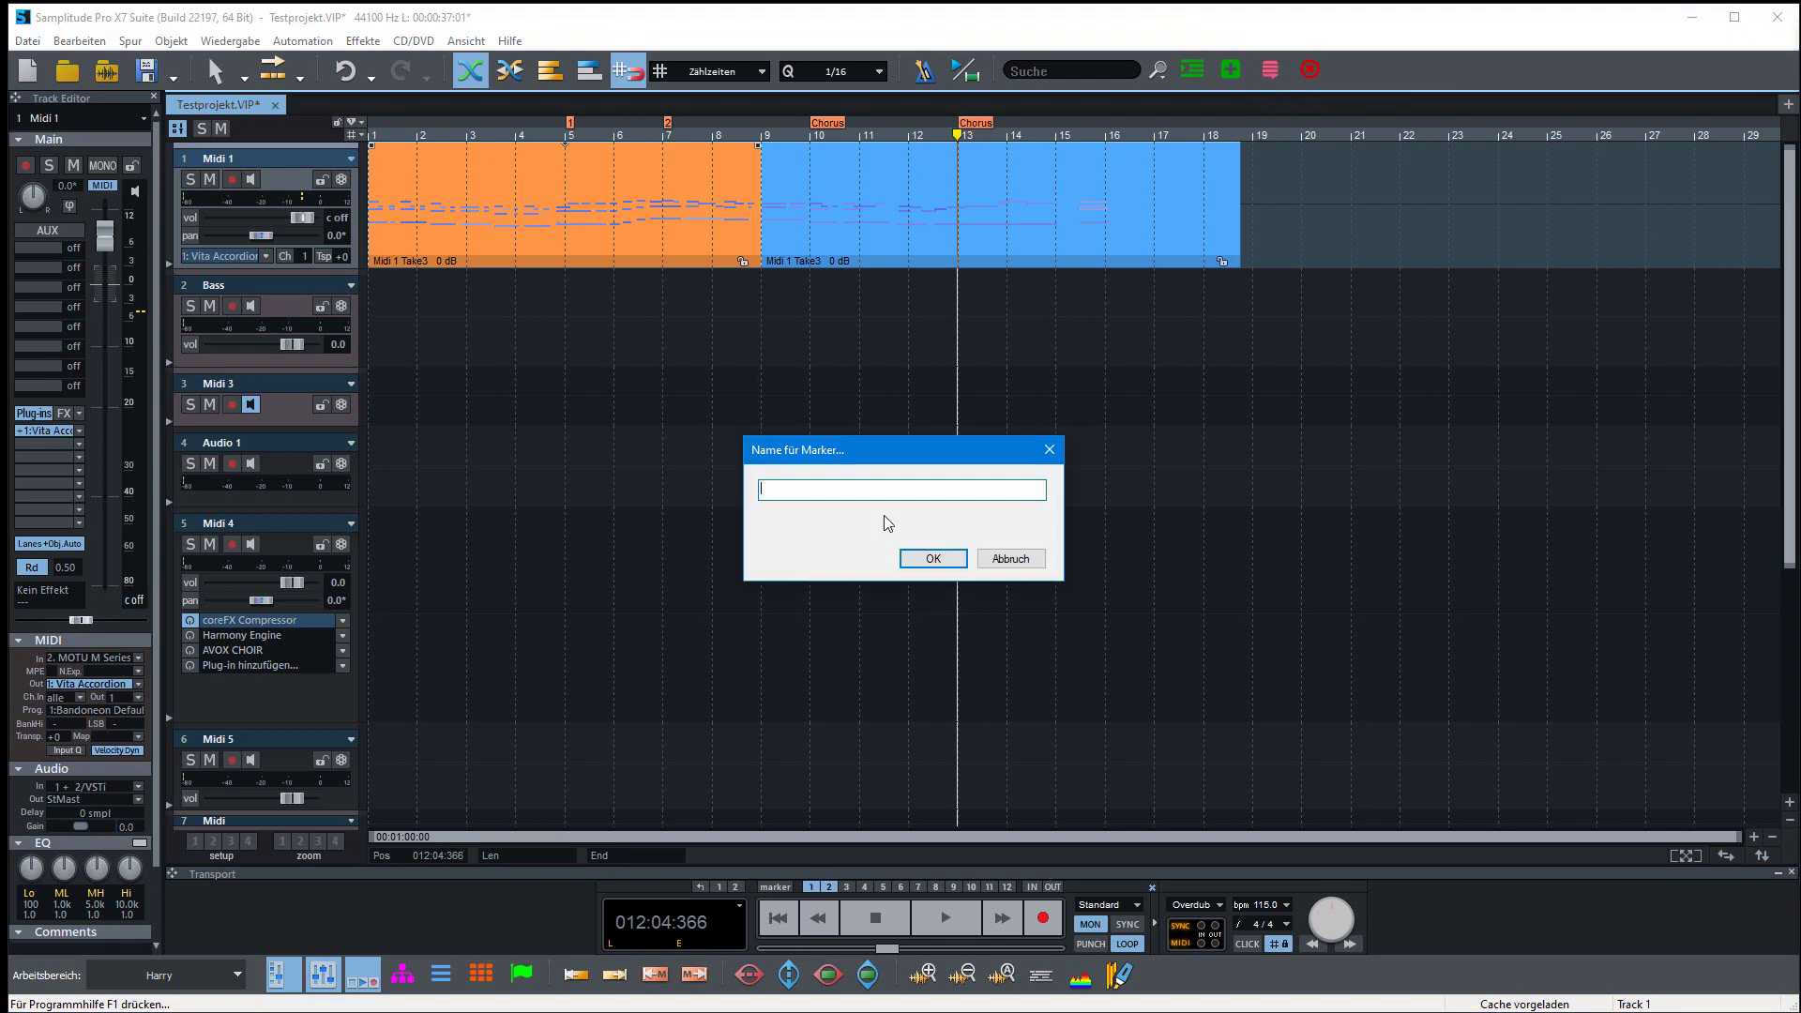
{"action": "type", "text": "Outro"}
{"action": "key", "text": "Return"}
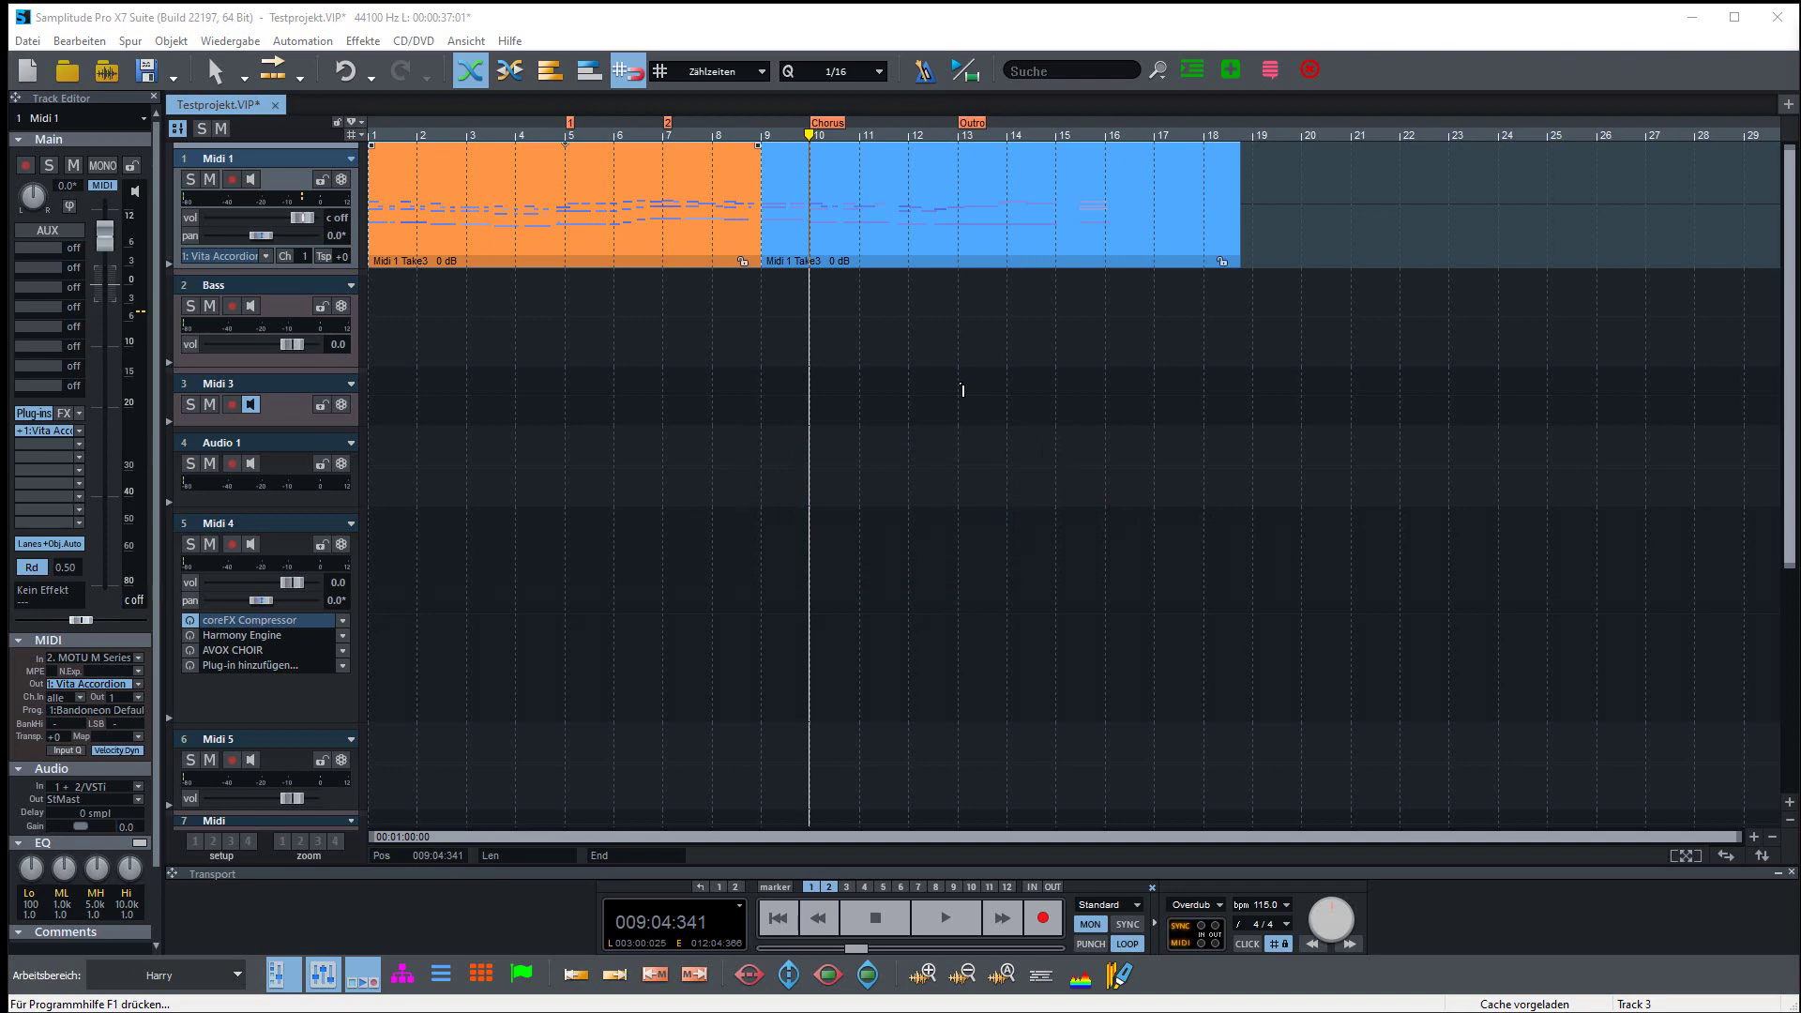
{"action": "double_click", "coordinate": [828, 124]}
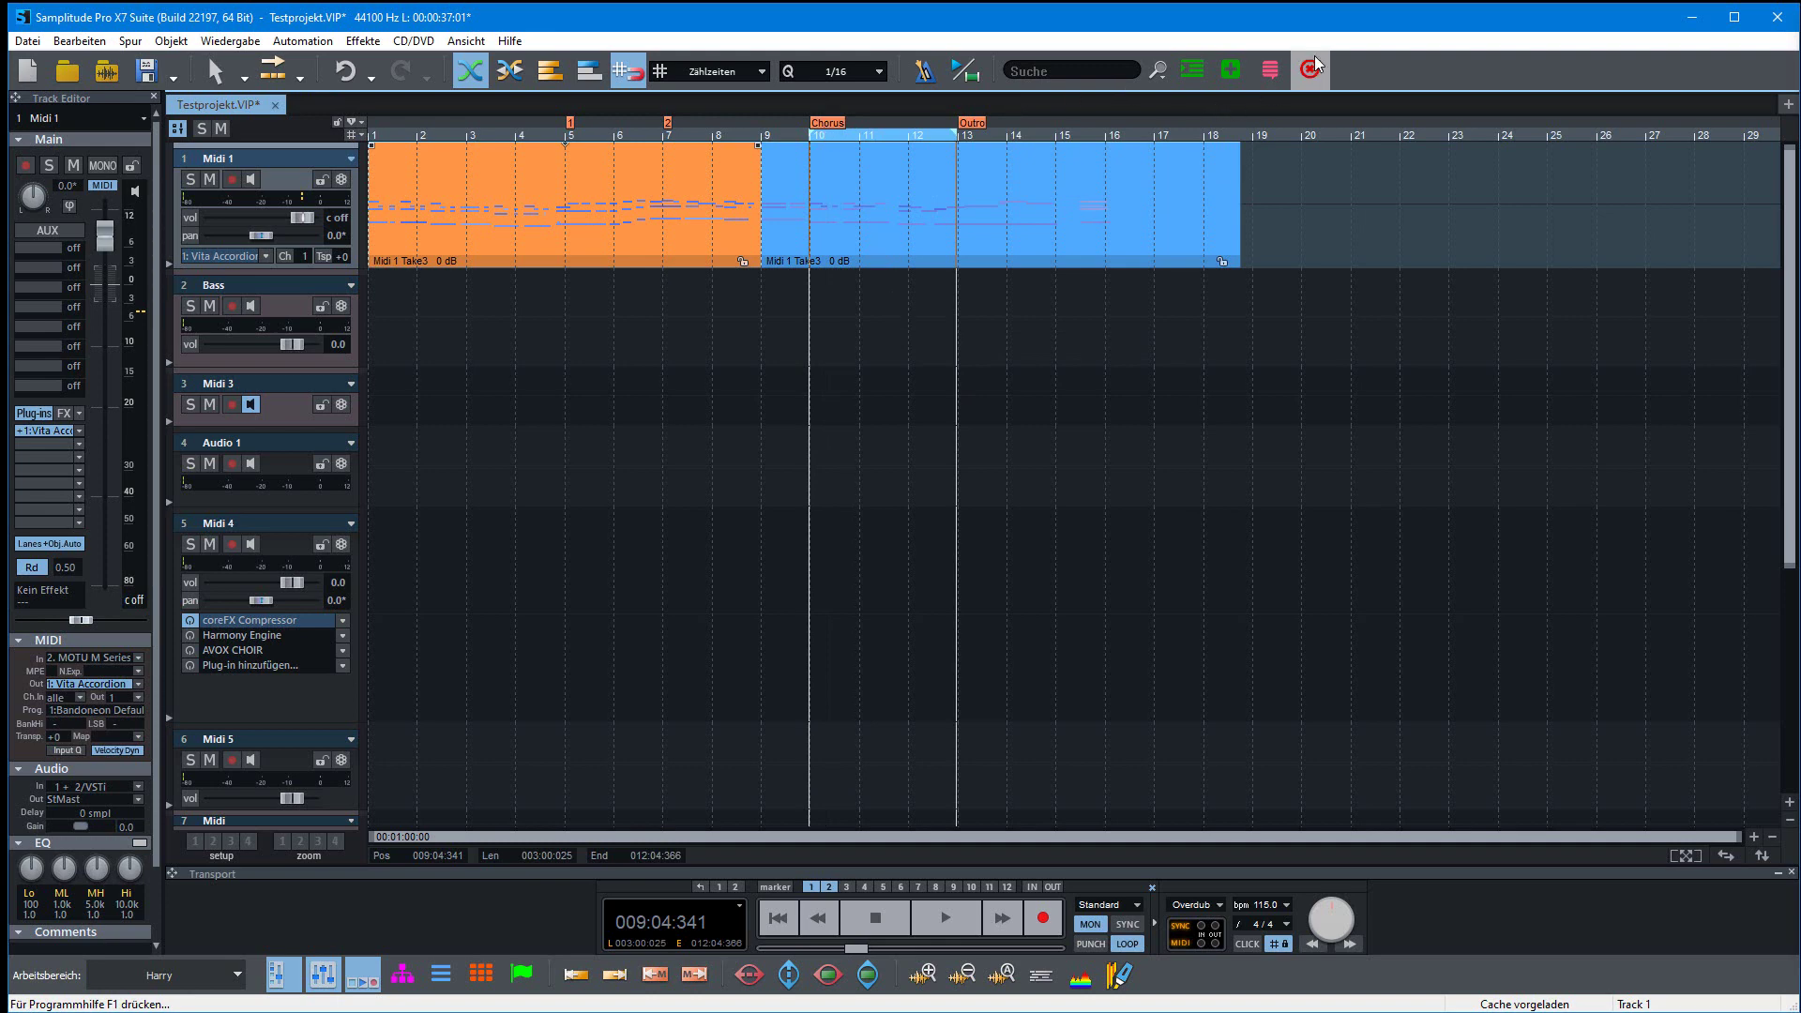
{"action": "double_click", "coordinate": [814, 122]}
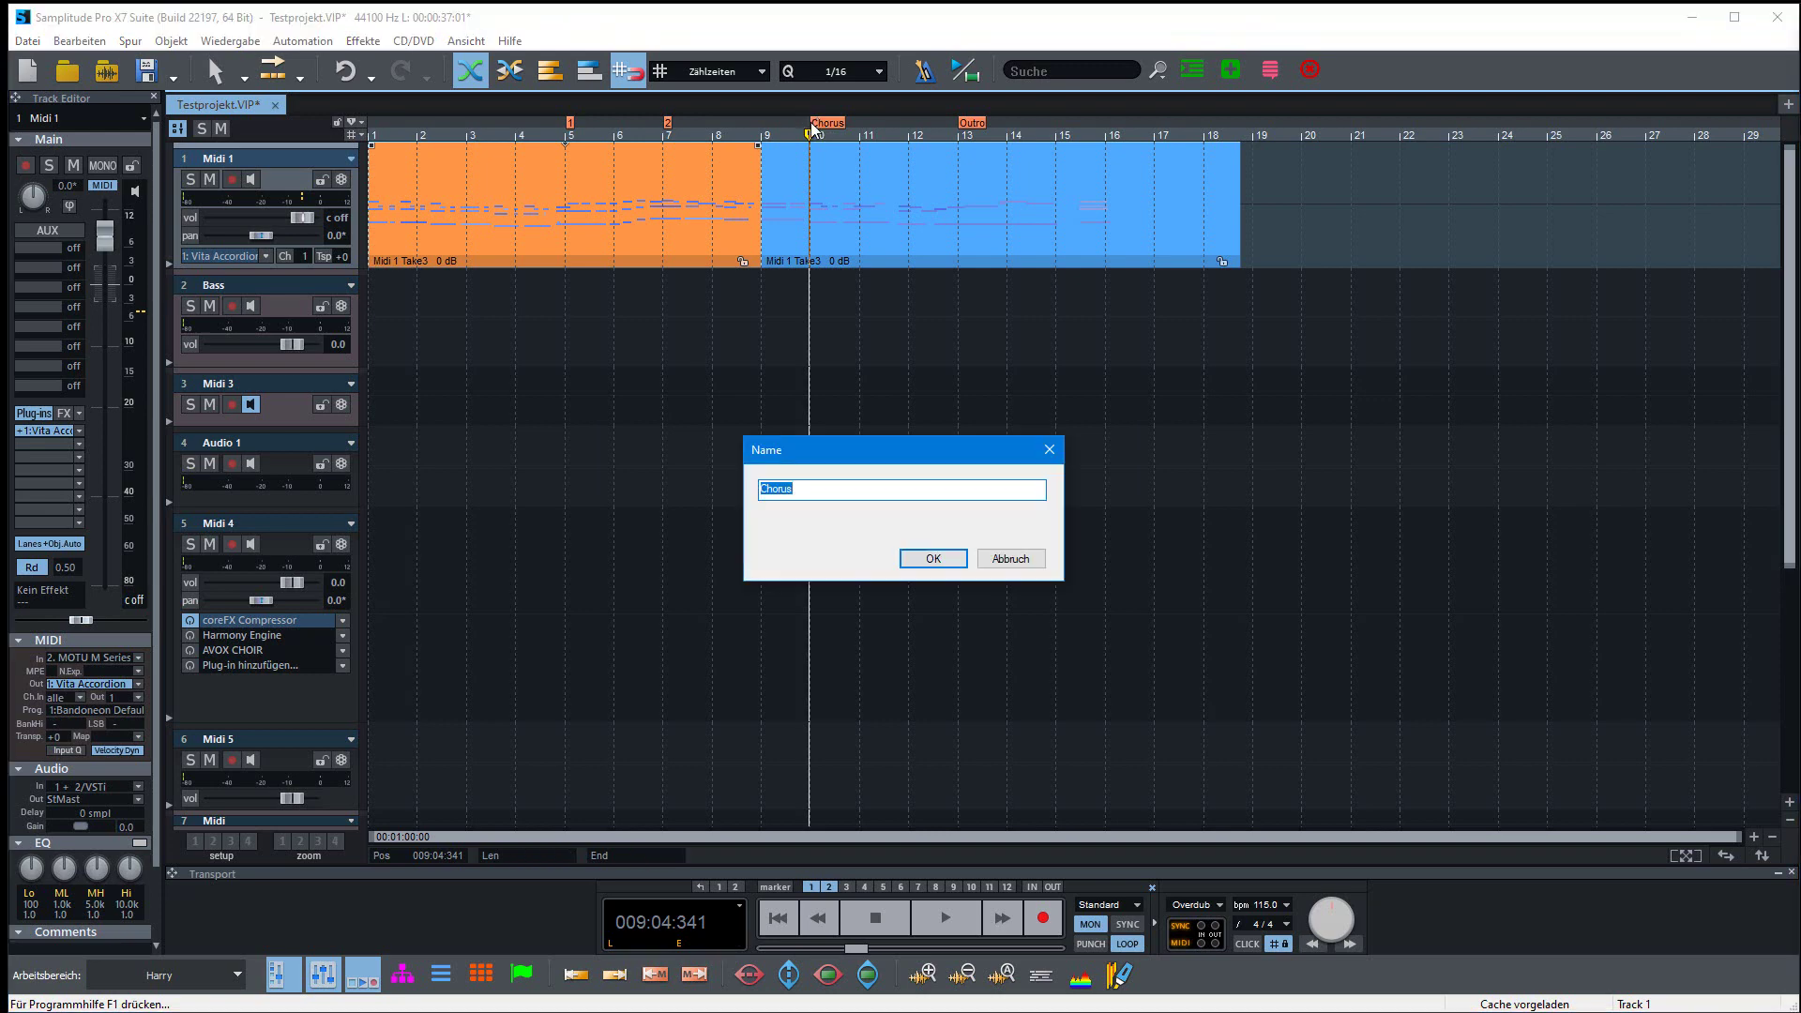
{"action": "left_click", "coordinate": [1011, 560]}
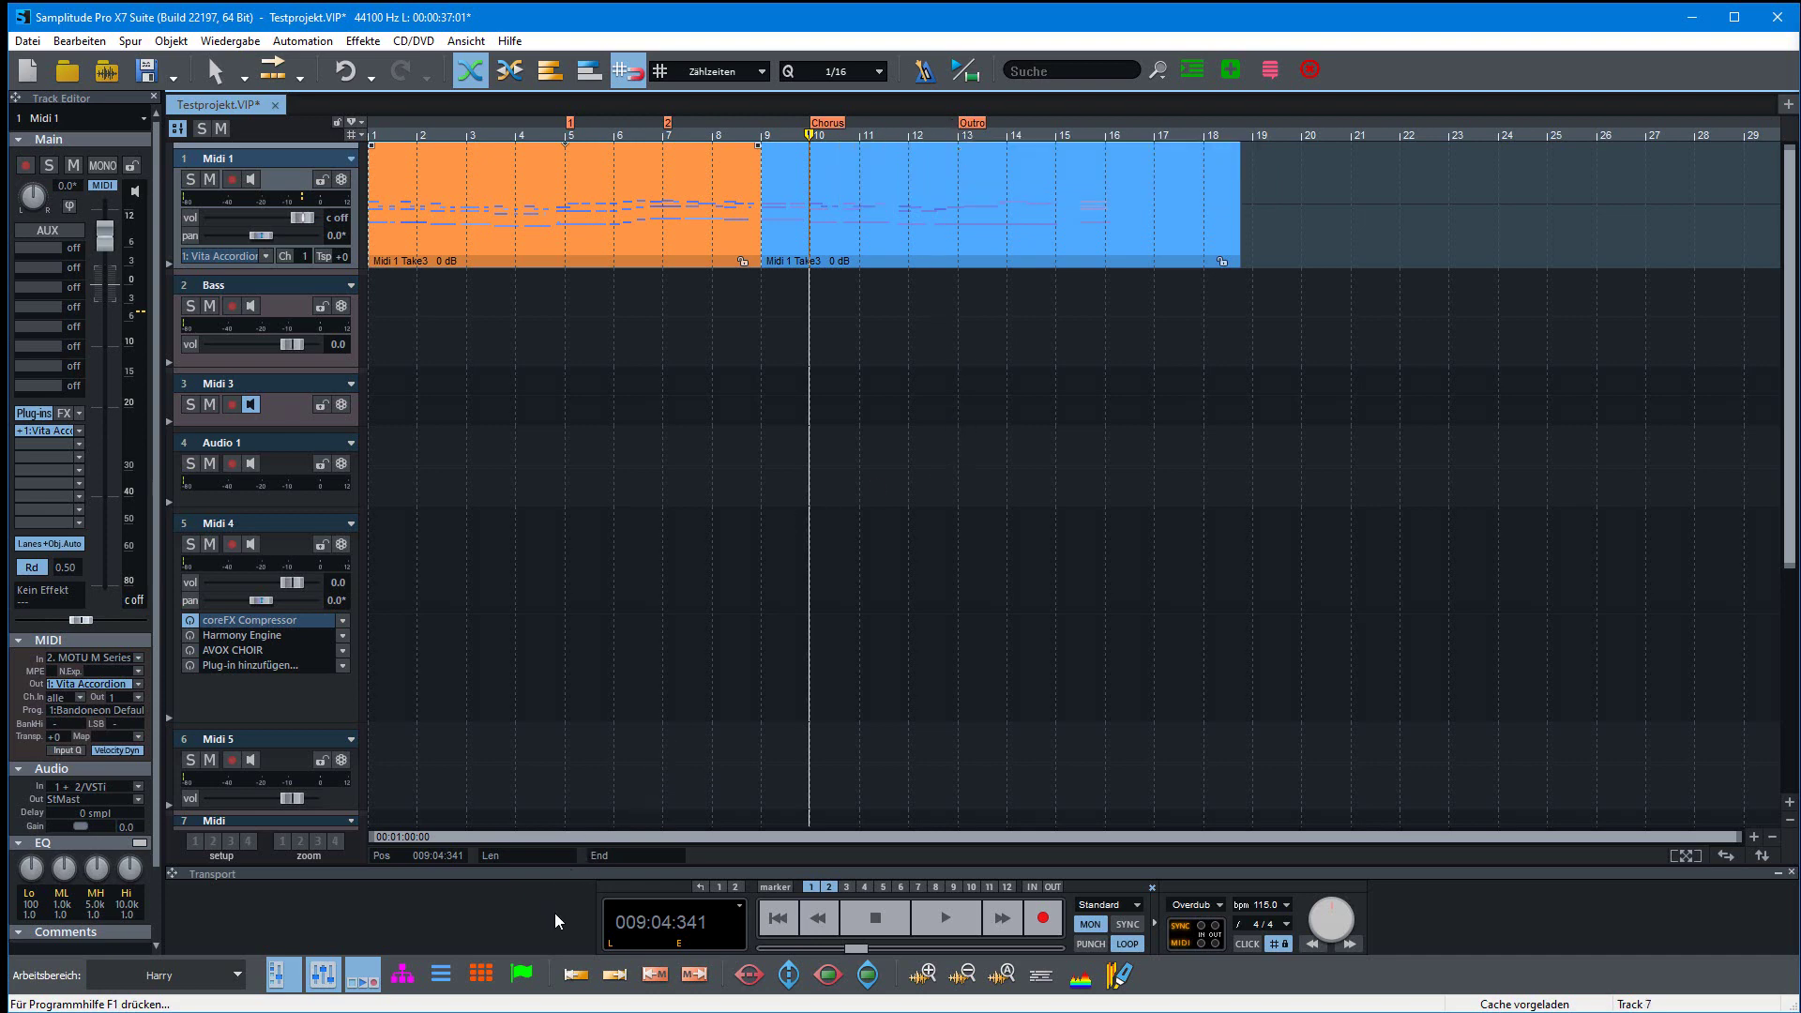
Show the Marker Manager and review the Outro, marker 2 and marker 1 entries
{"action": "left_click", "coordinate": [522, 976]}
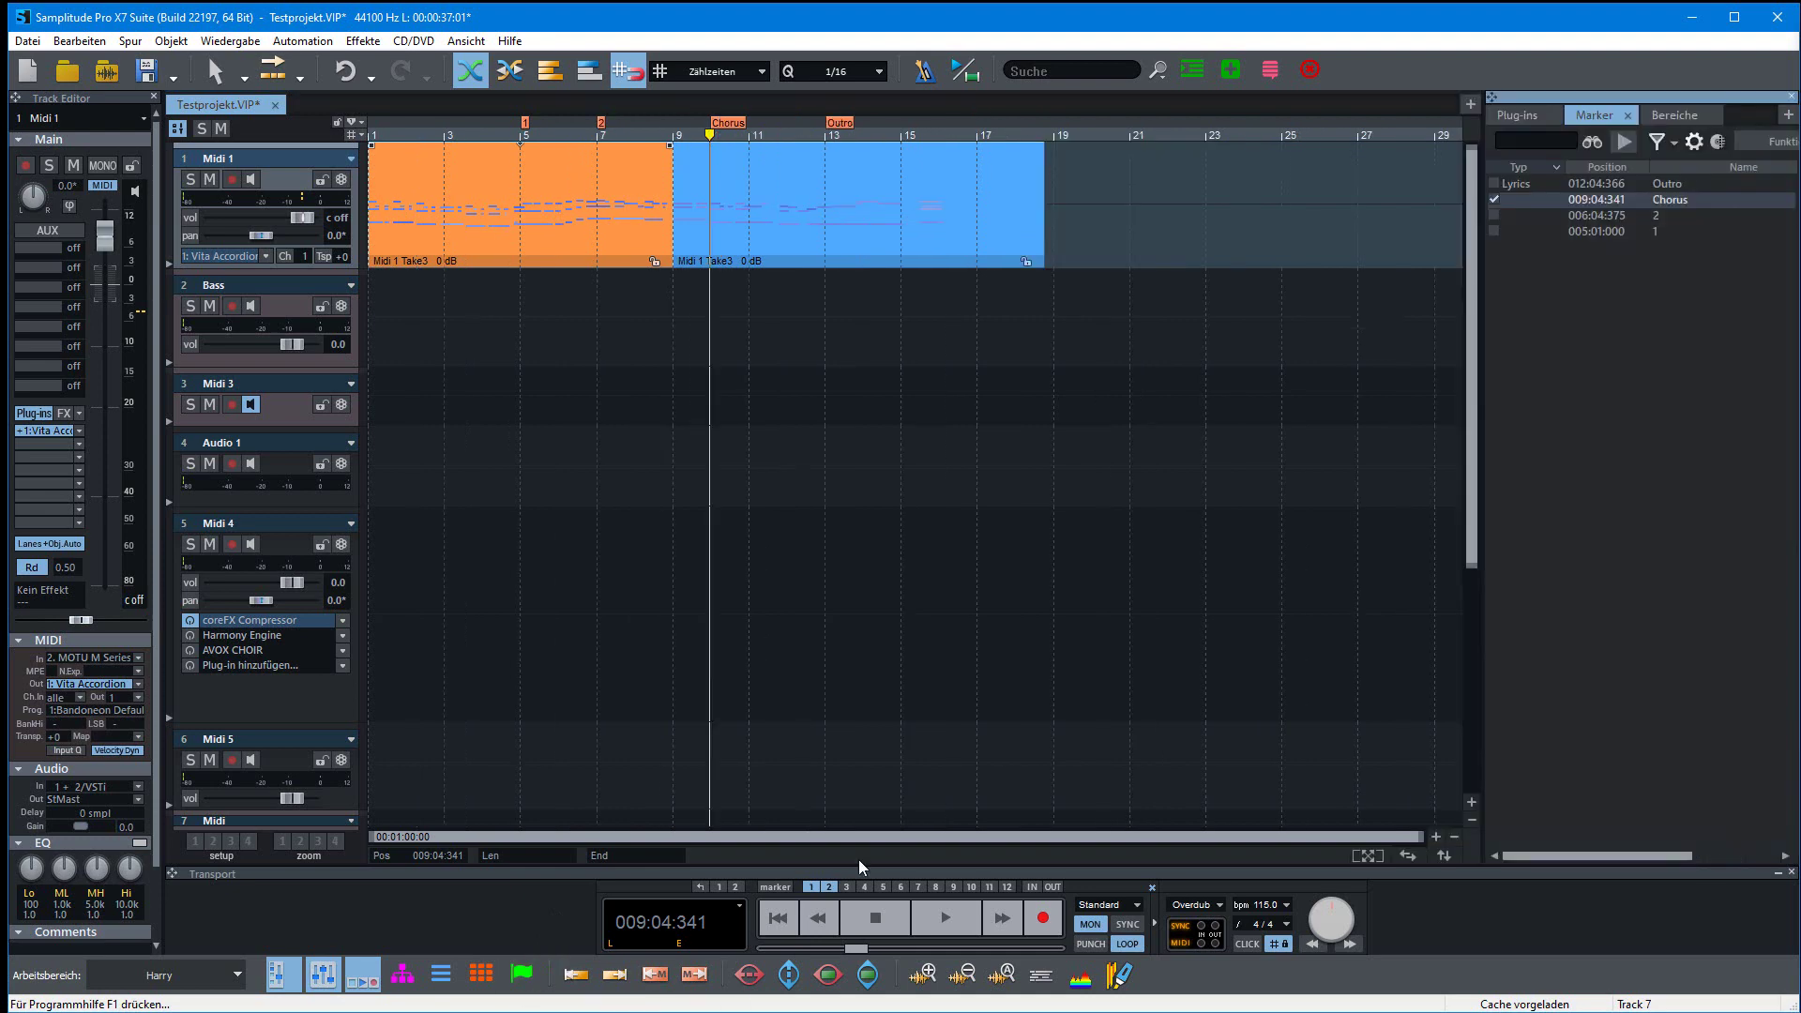
{"action": "left_click", "coordinate": [1533, 186]}
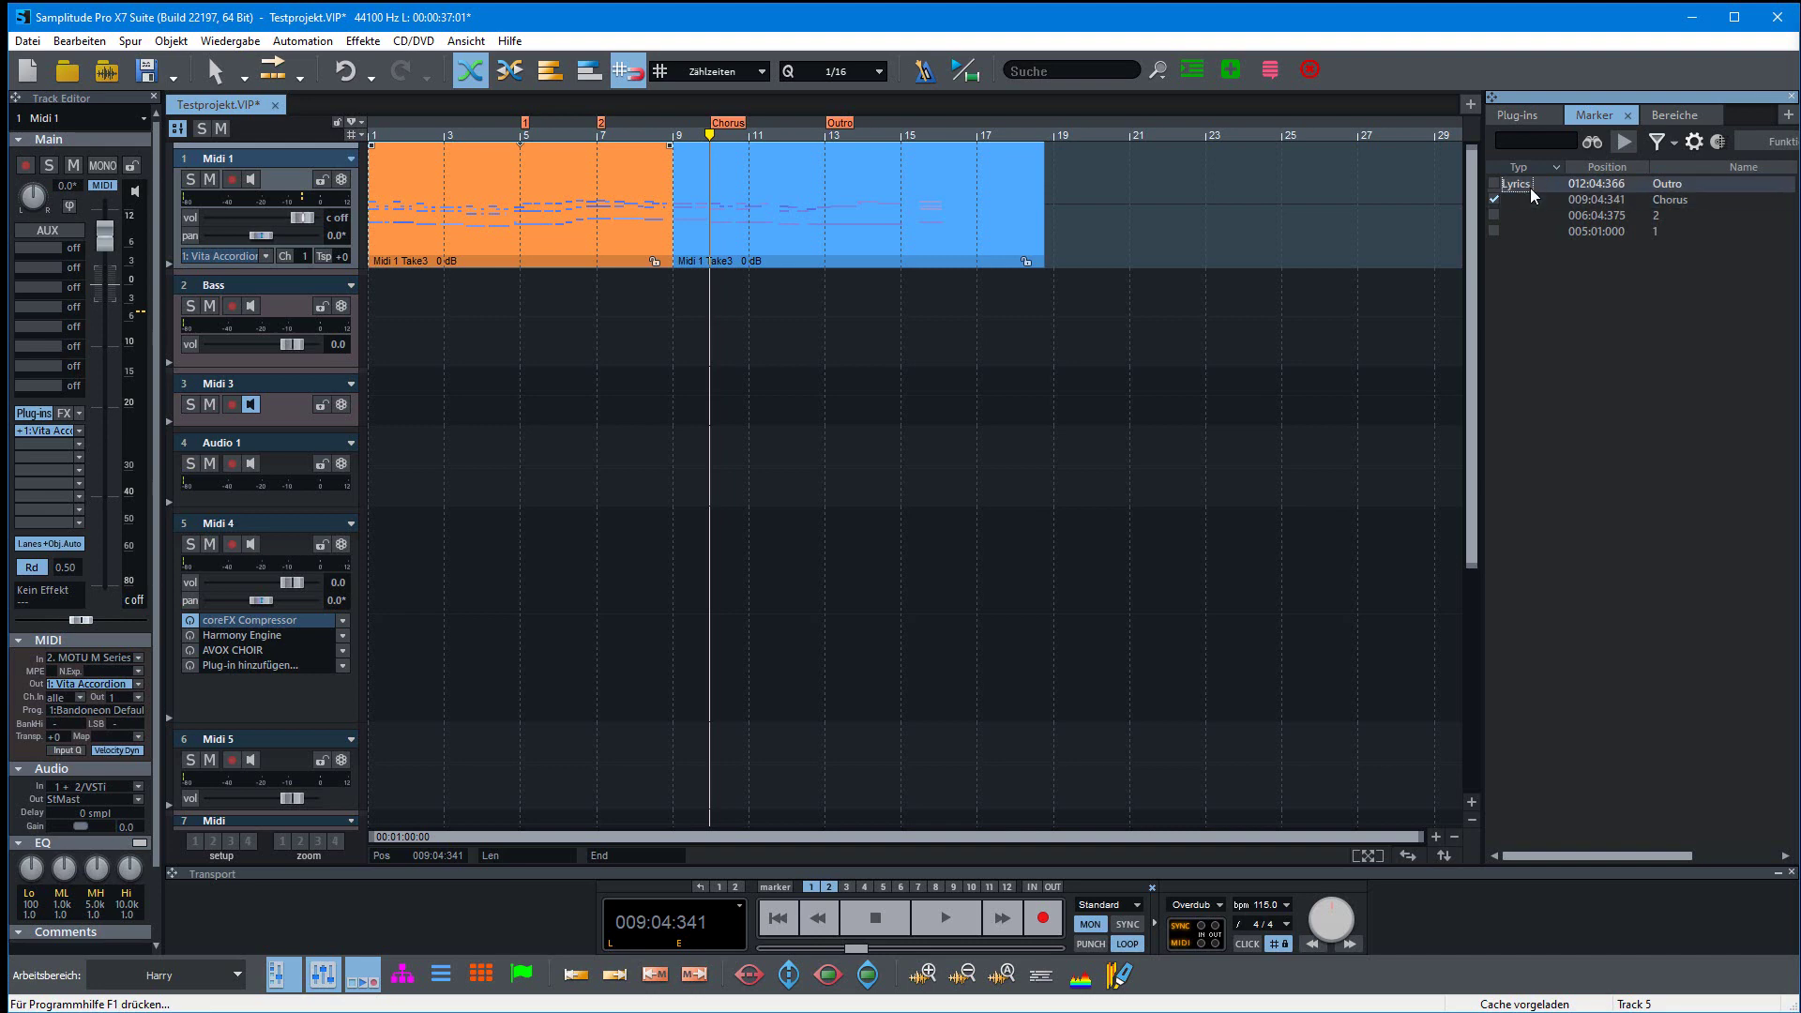
{"action": "left_click", "coordinate": [1573, 222]}
{"action": "left_click", "coordinate": [1573, 226]}
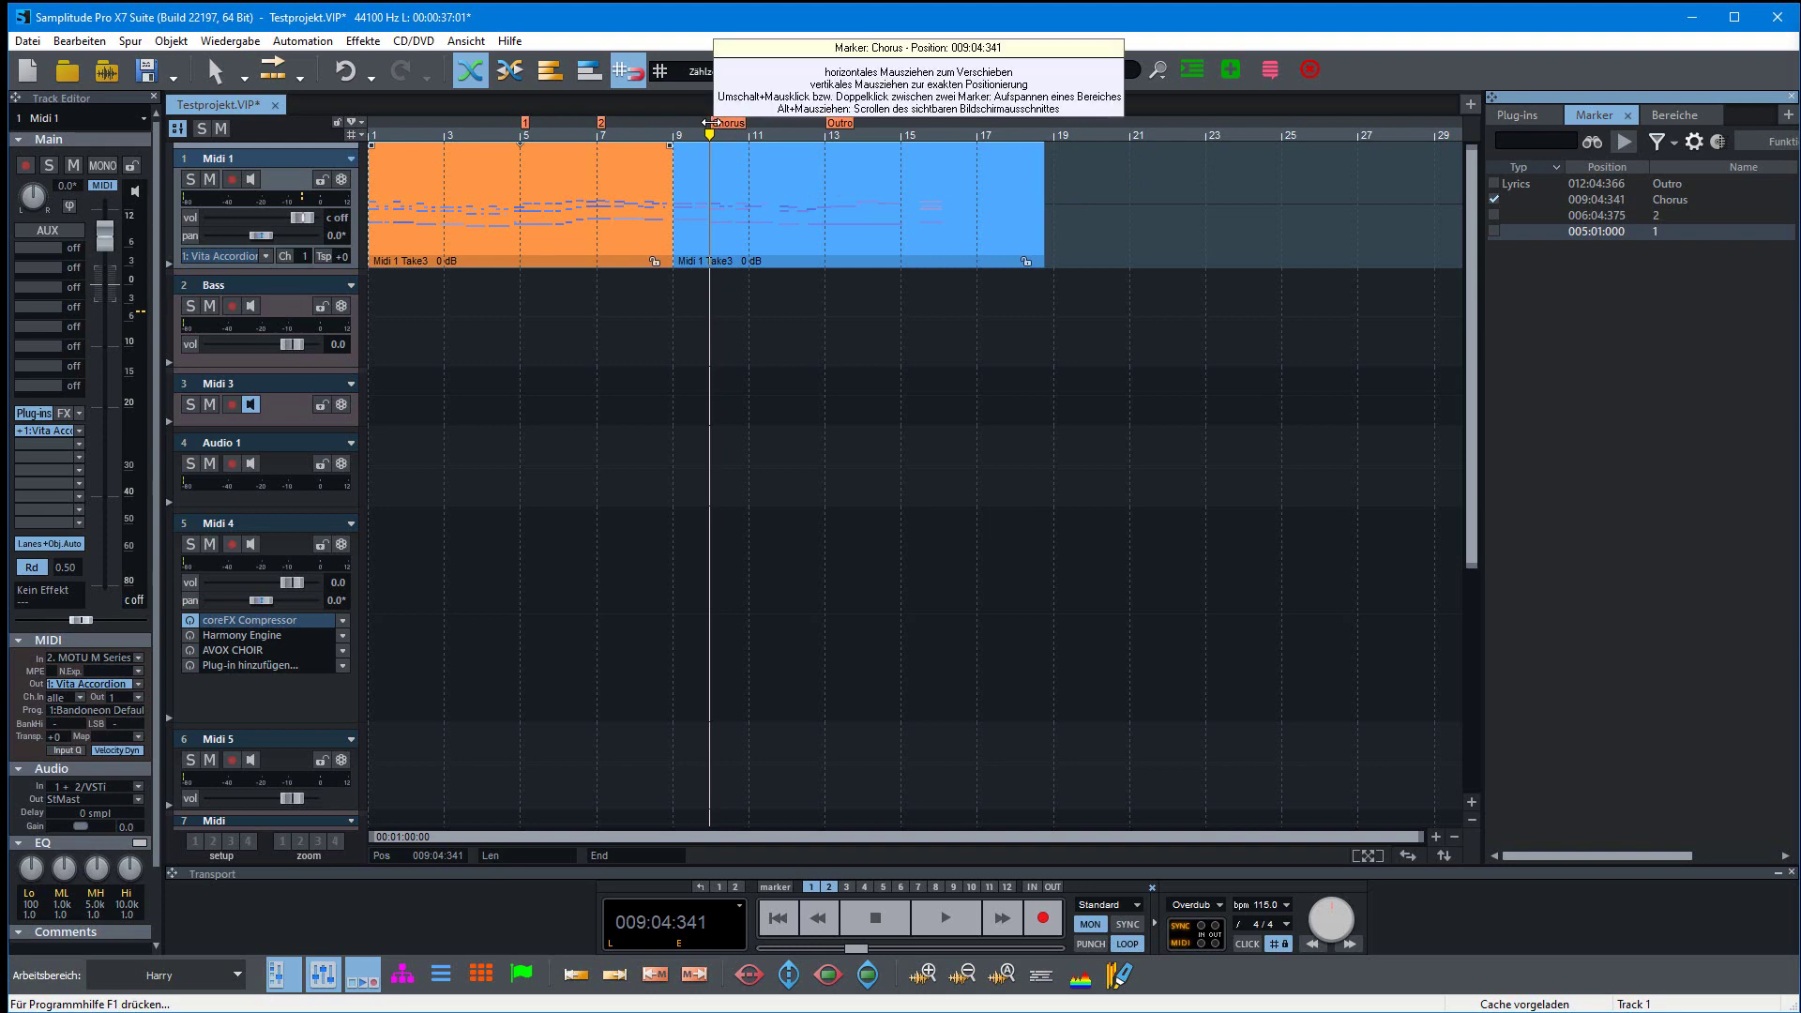
Drag the Chorus marker to 009:01:000, undoing a first attempt, so Outro follows to 012:01:025
{"action": "left_click_drag", "start_coordinate": [710, 122], "coordinate": [672, 122]}
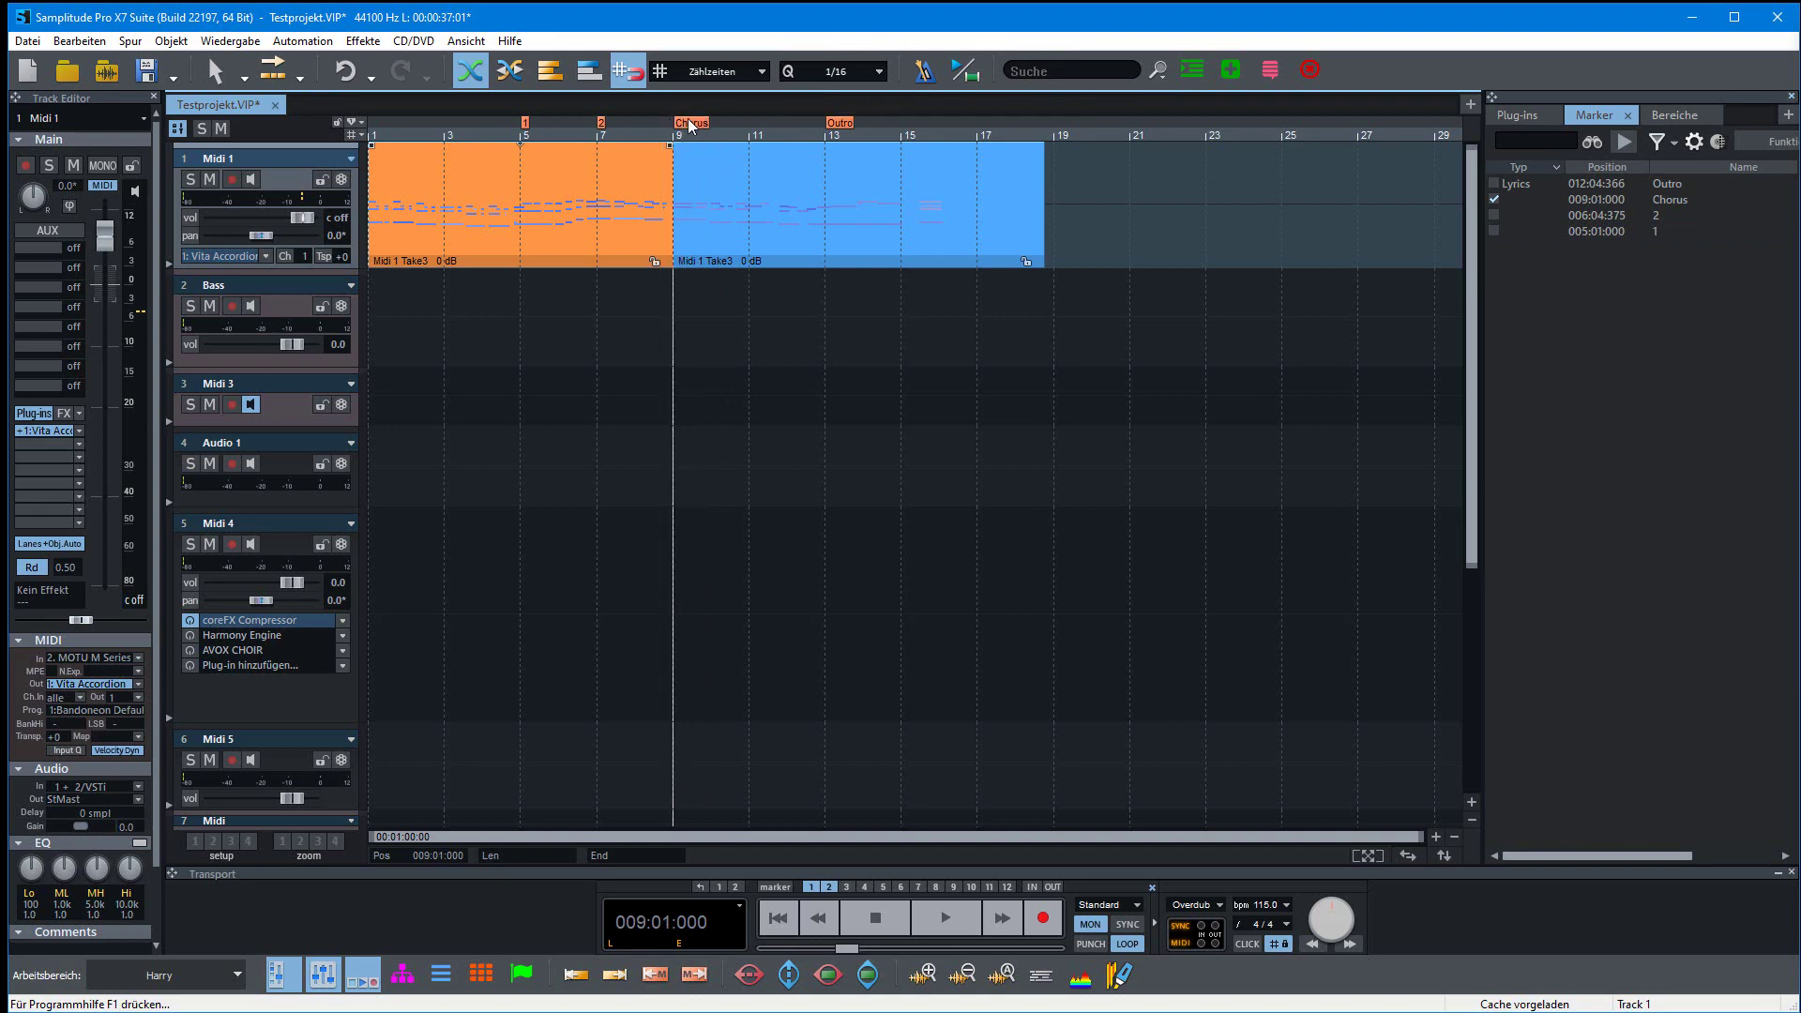
{"action": "left_click", "coordinate": [345, 71]}
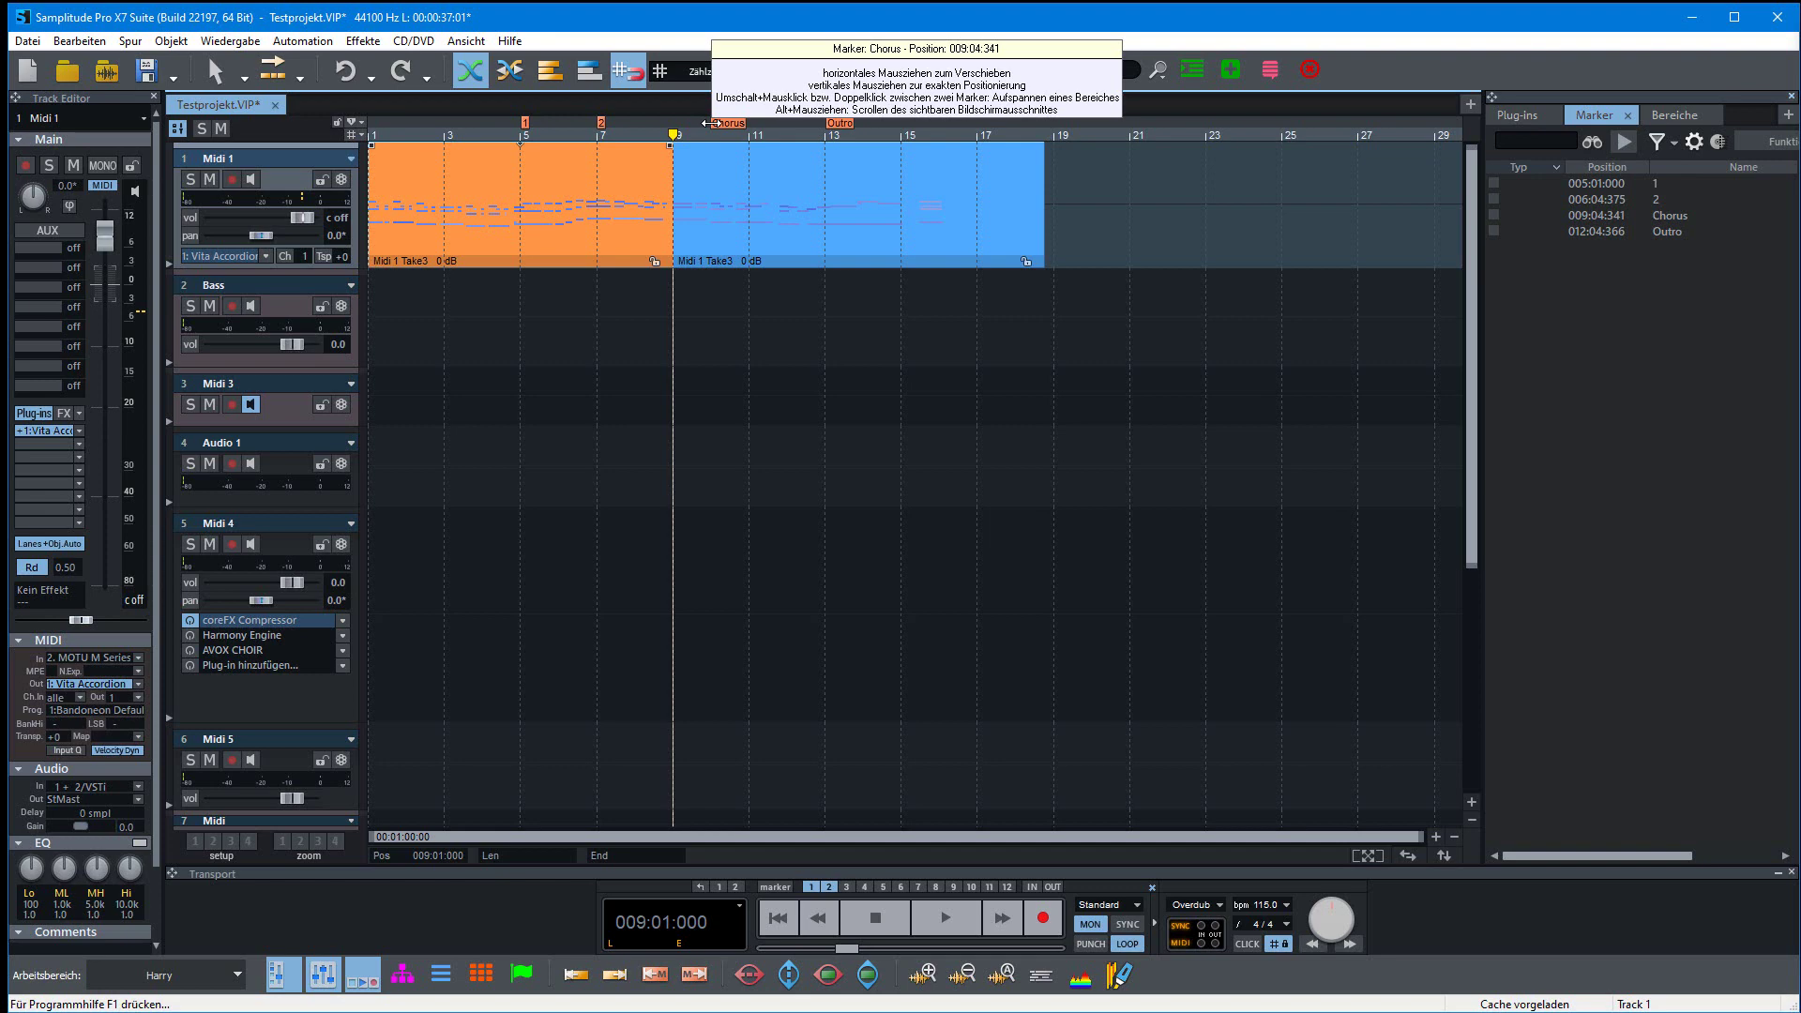
{"action": "left_click_drag", "start_coordinate": [713, 123], "coordinate": [671, 119]}
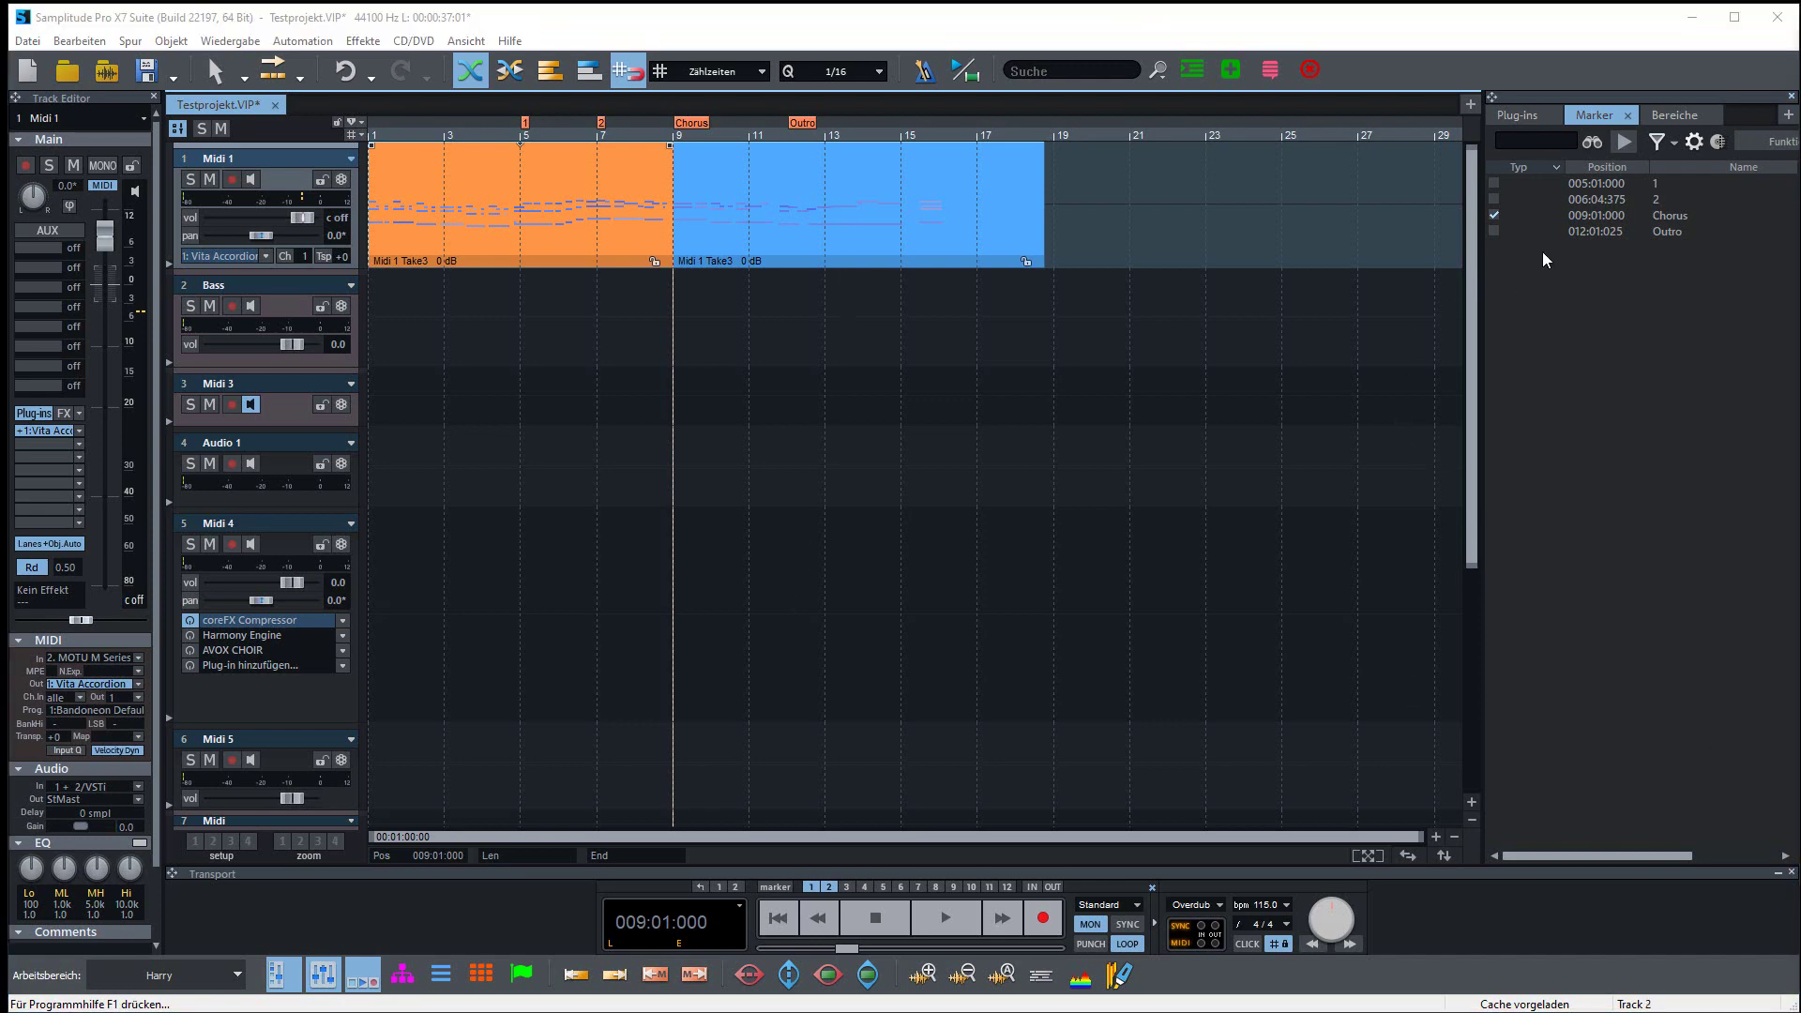
Select marker 1 through Outro in the Marker list, jumping the playhead to marker 2 along the way
{"action": "left_click", "coordinate": [1595, 190]}
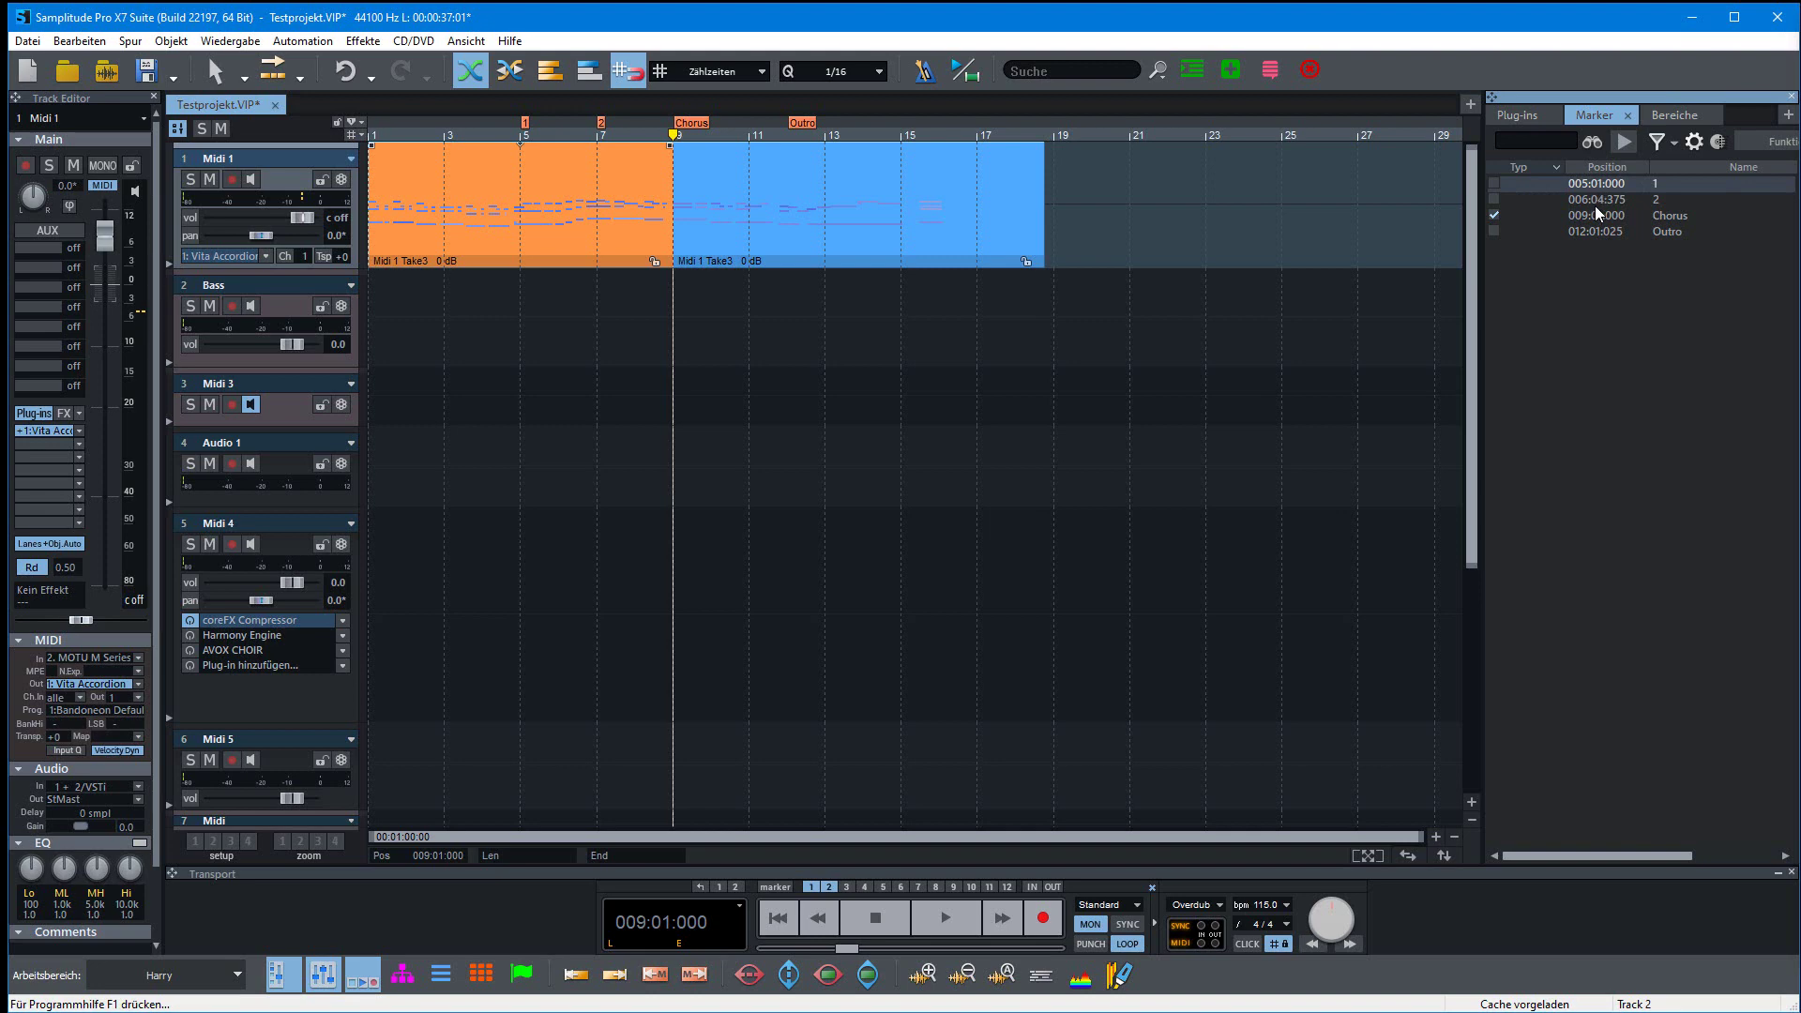
{"action": "left_click", "coordinate": [1580, 201]}
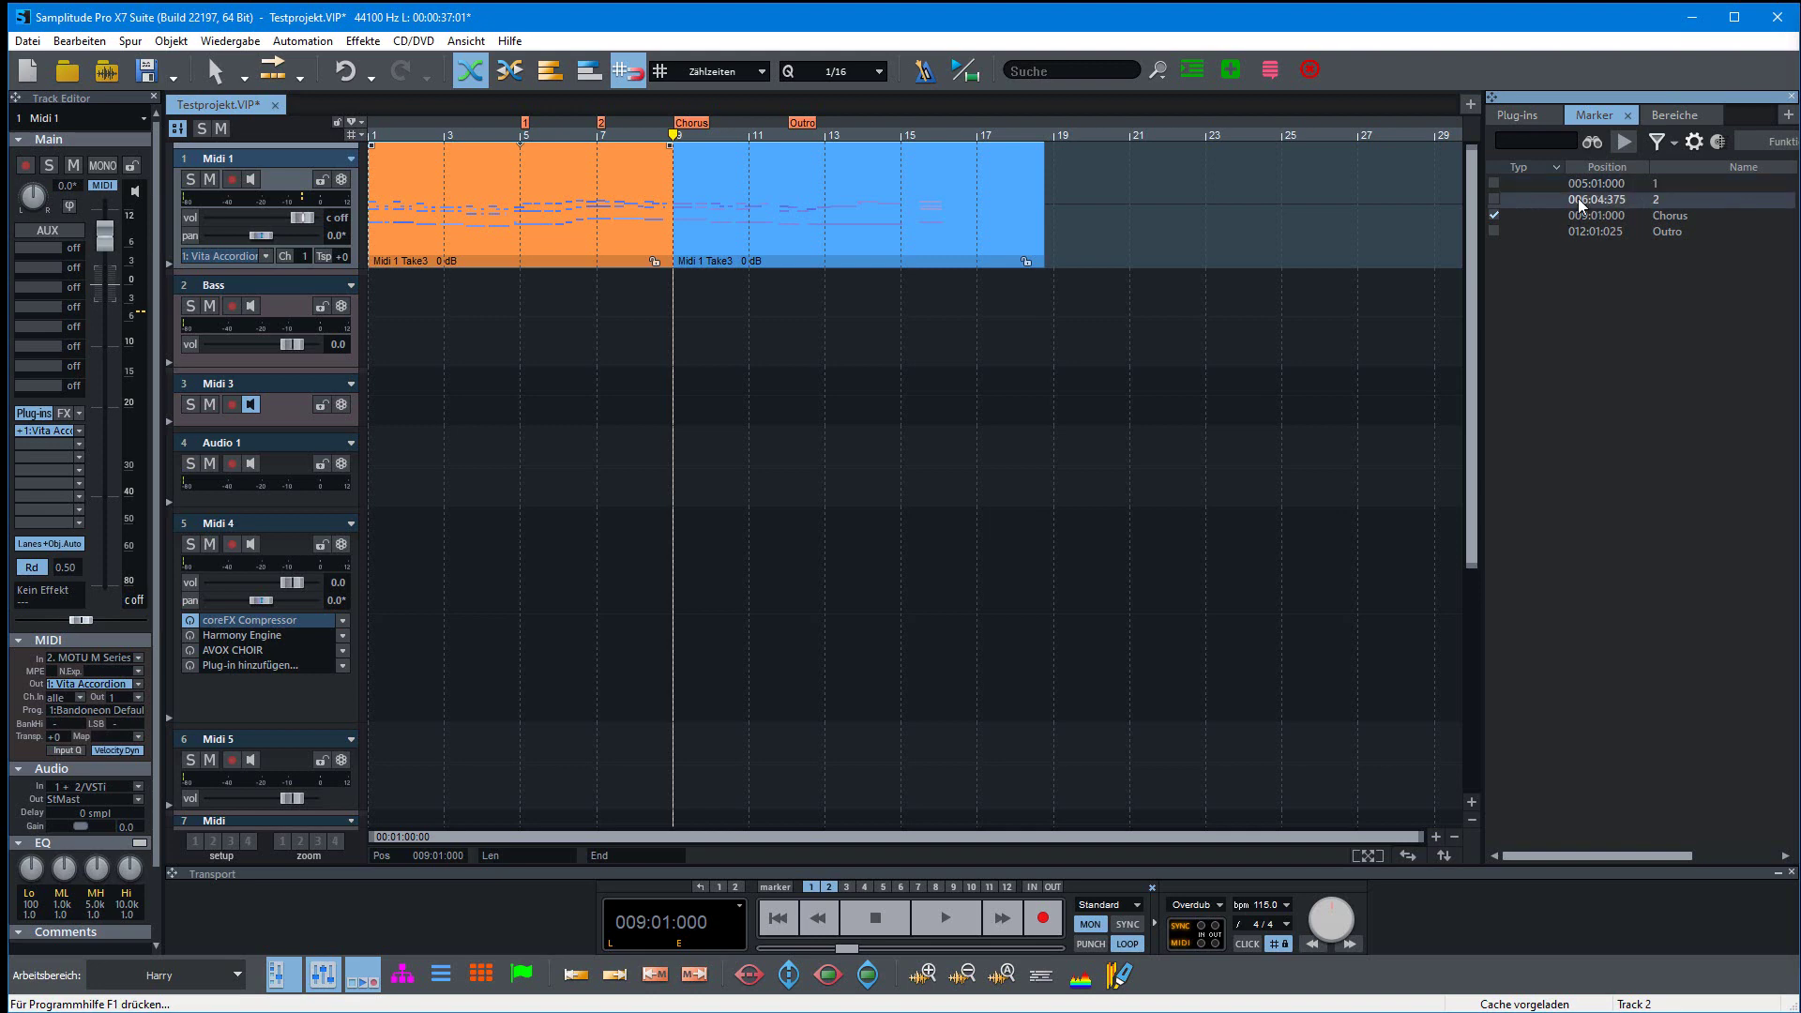
{"action": "left_click", "coordinate": [1496, 197]}
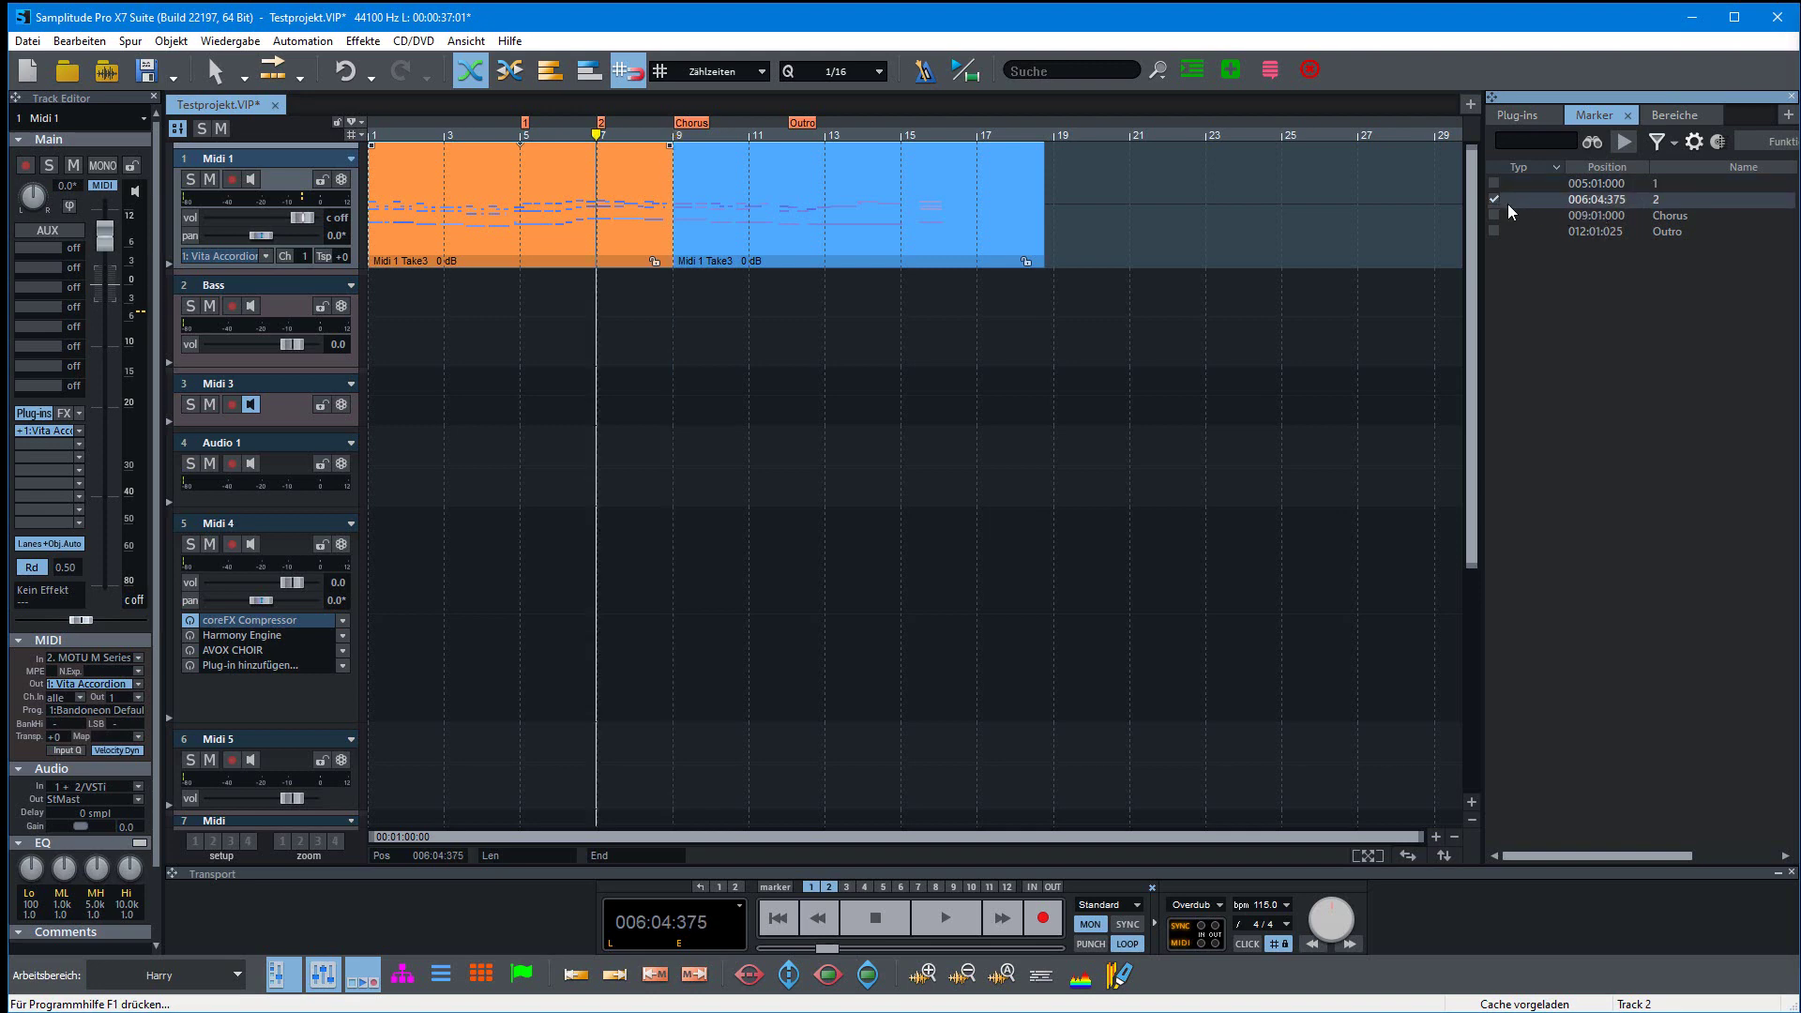
{"action": "left_click", "coordinate": [1592, 186]}
{"action": "left_click", "coordinate": [1591, 230], "text": "shift"}
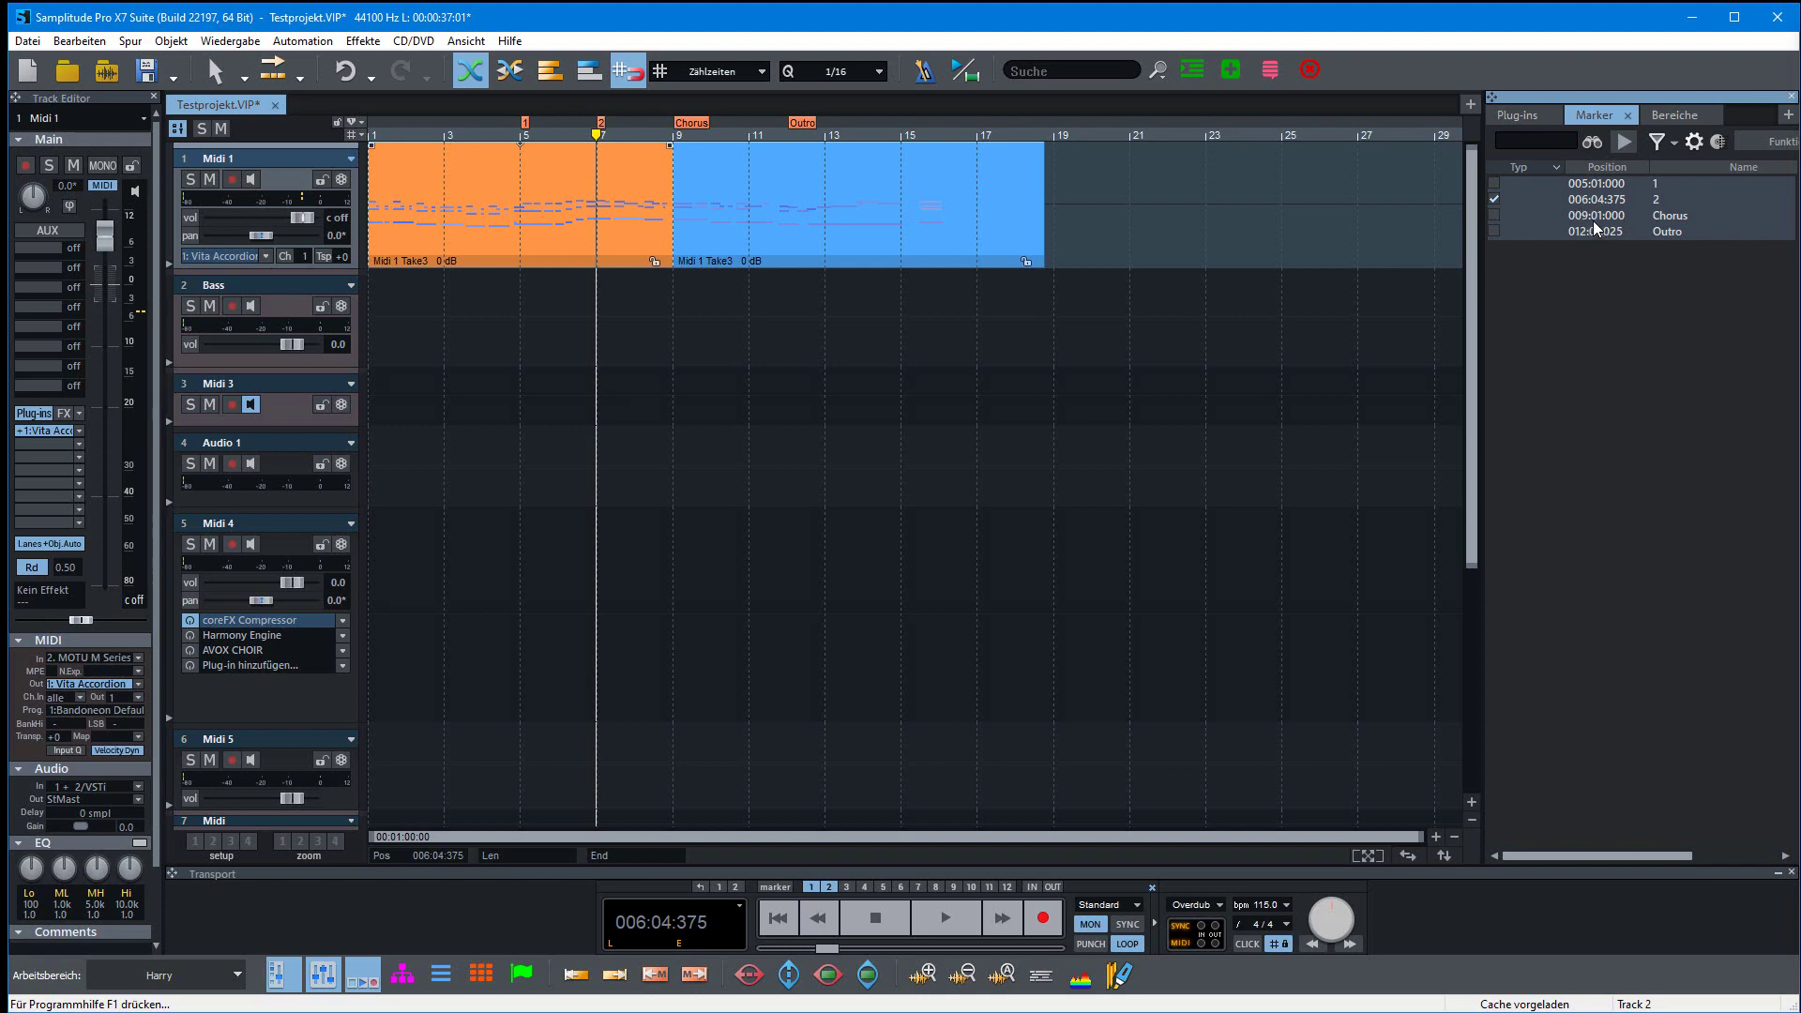
Offset the selected markers by -001:00:000 in the marker value entry dialog
{"action": "right_click", "coordinate": [1590, 213]}
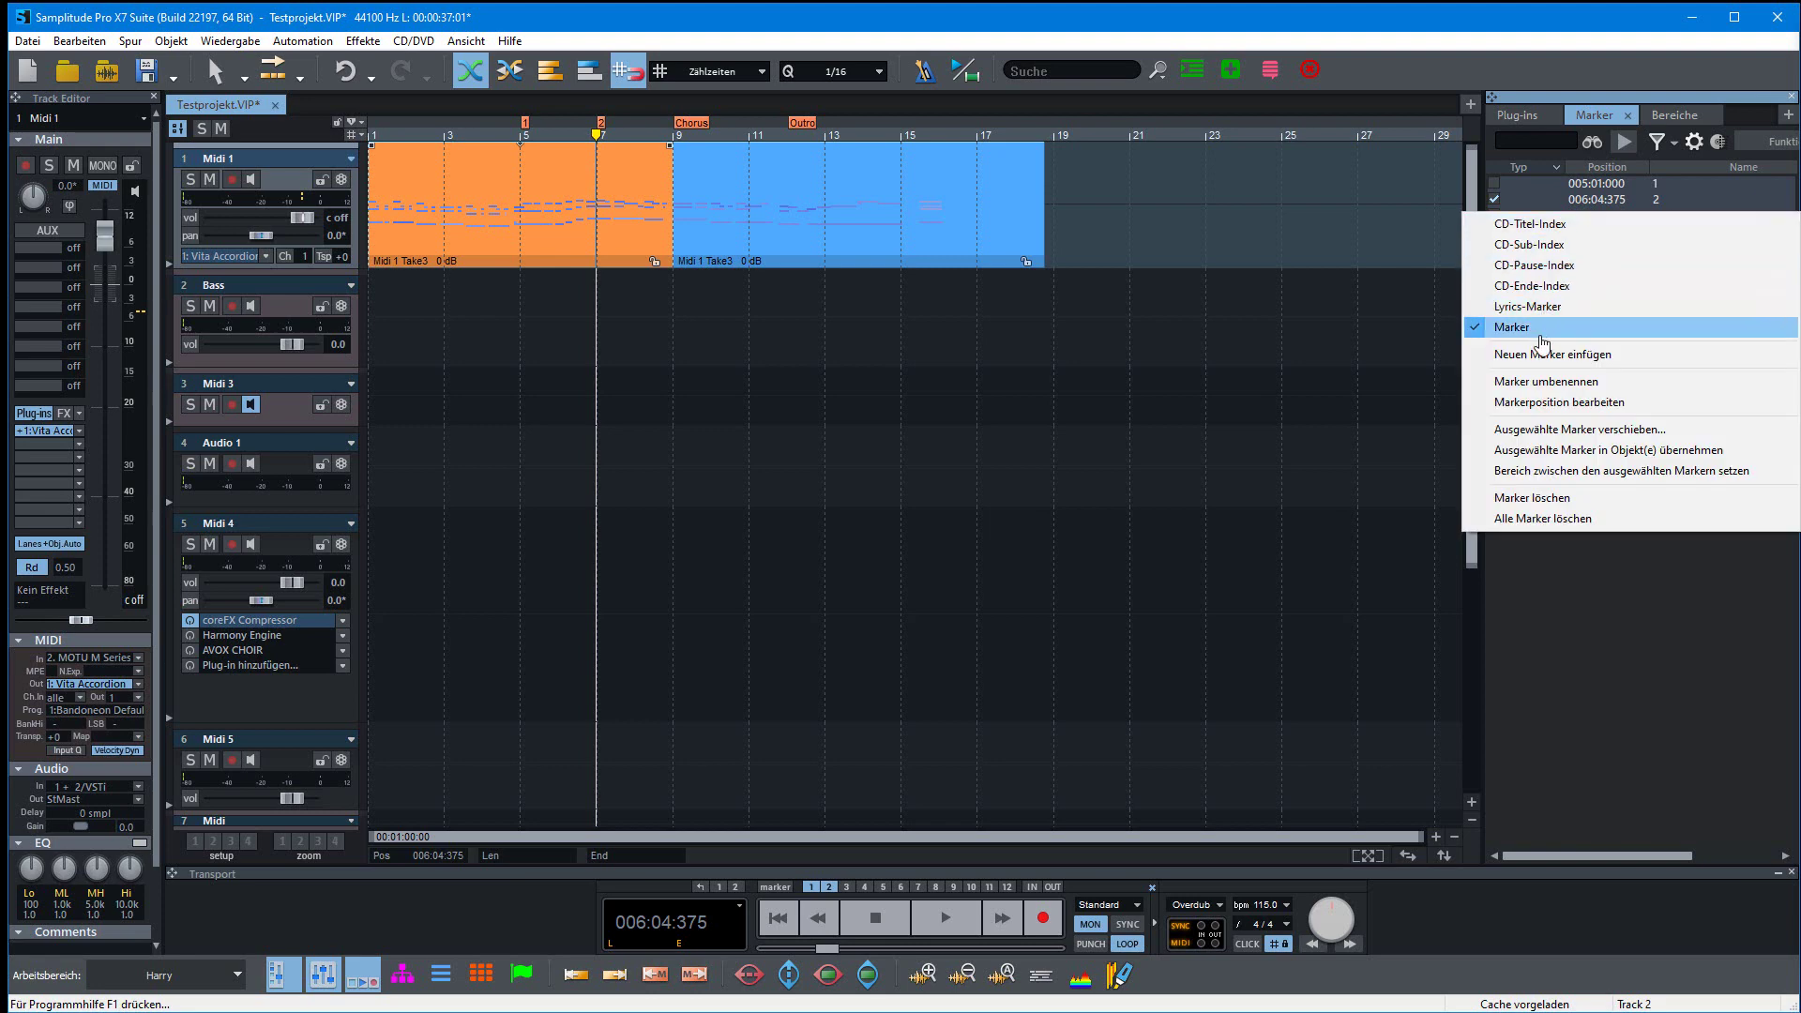
{"action": "left_click", "coordinate": [1531, 437]}
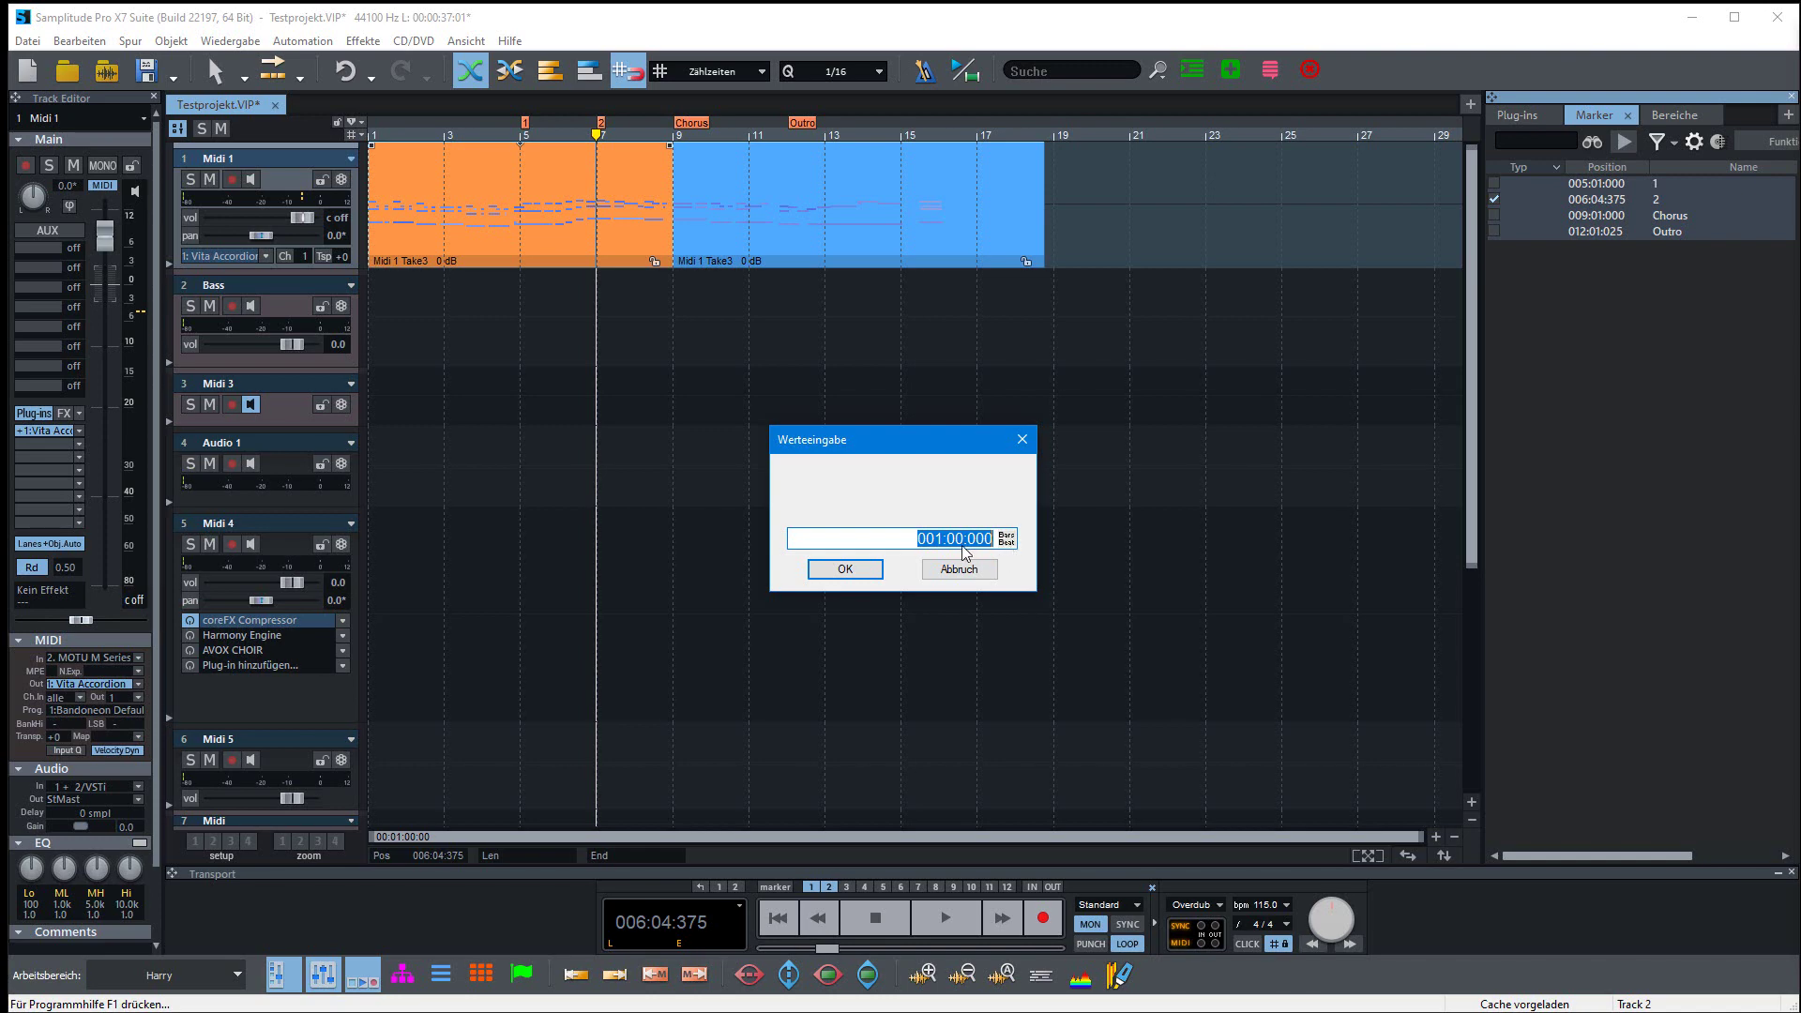
{"action": "scroll", "coordinate": [964, 551], "scroll_direction": "down", "scroll_amount": 1}
{"action": "left_click", "coordinate": [933, 541]}
{"action": "type", "text": "-3"}
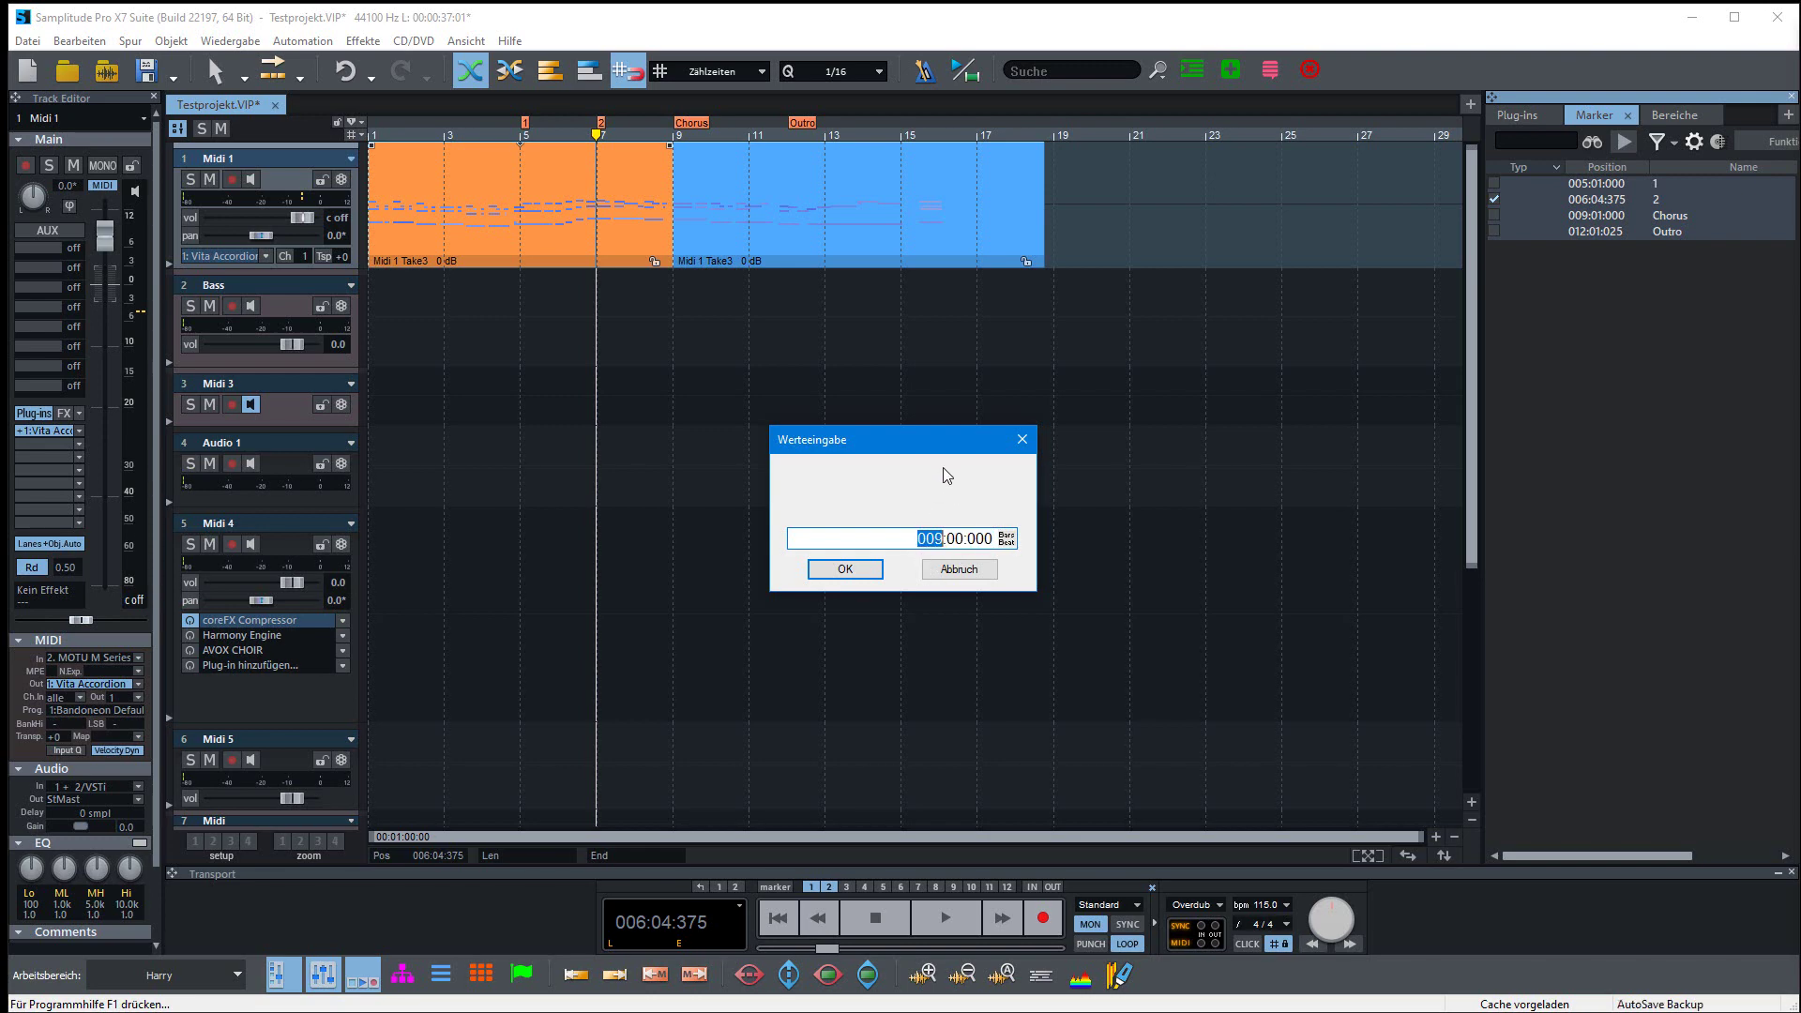
{"action": "type", "text": "-4"}
{"action": "type", "text": "-"}
{"action": "type", "text": "-1"}
{"action": "left_click_drag", "start_coordinate": [867, 451], "coordinate": [639, 250]}
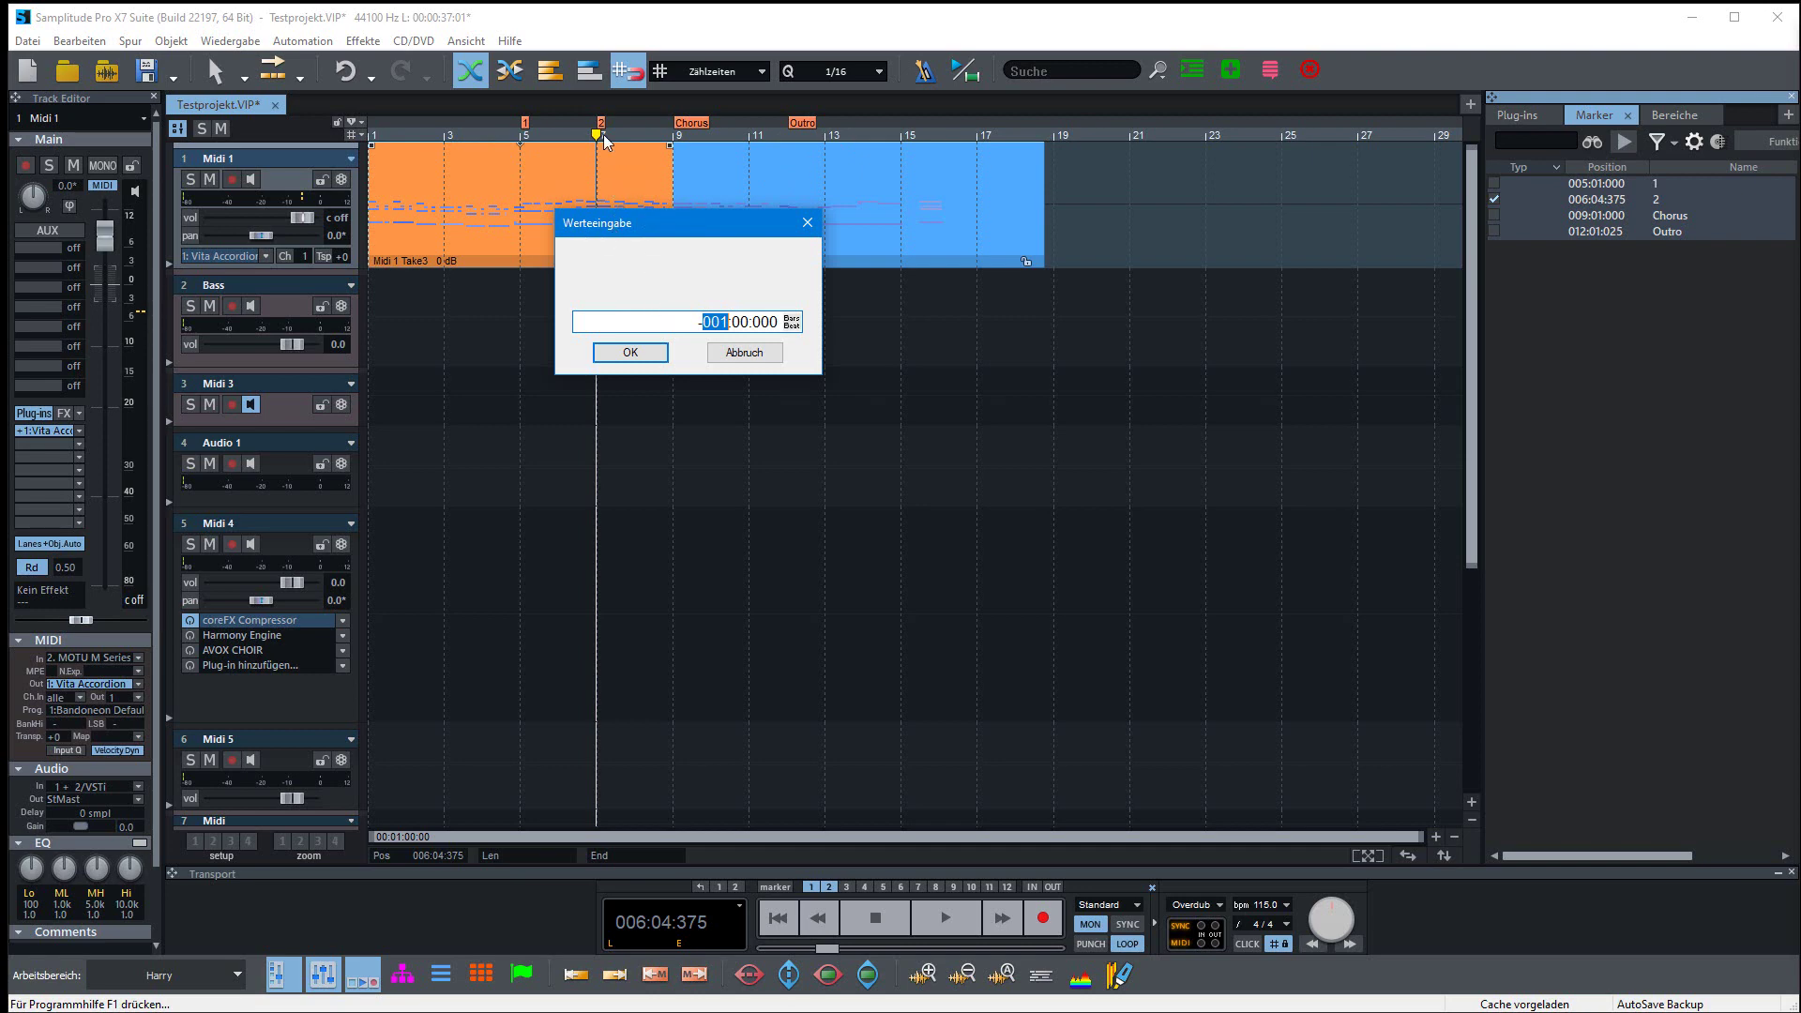
{"action": "left_click", "coordinate": [629, 354]}
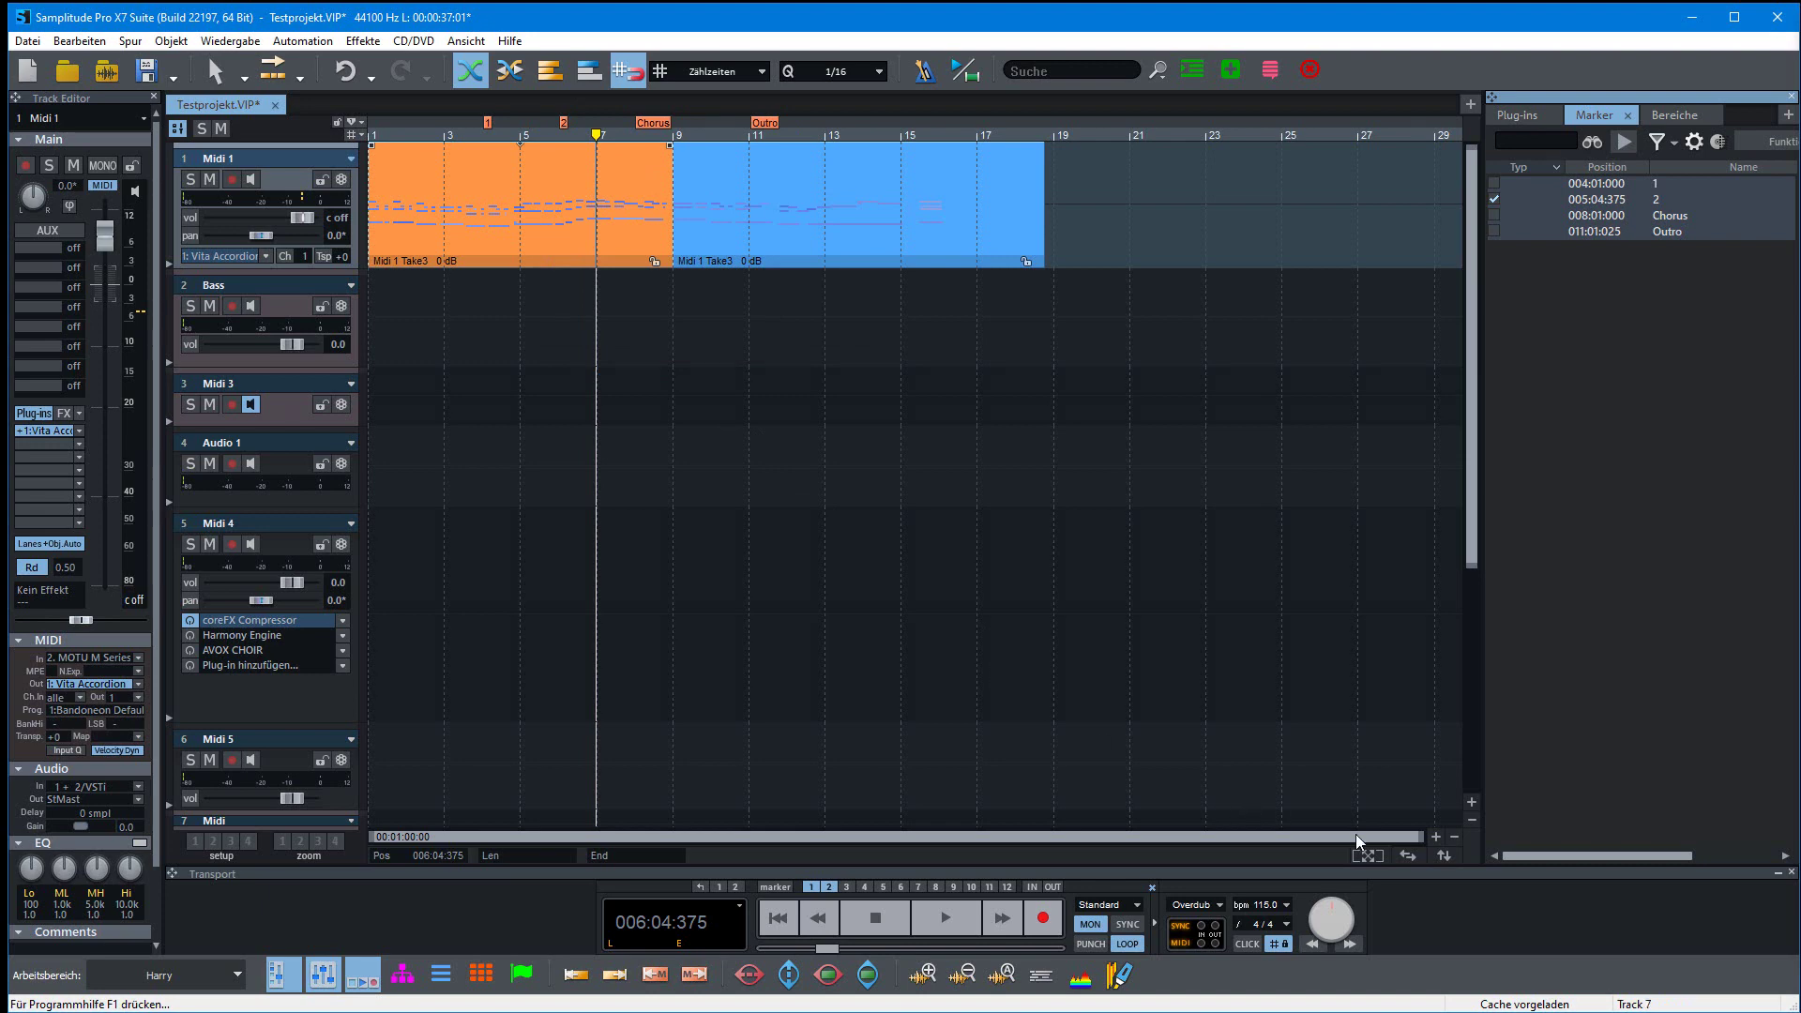
Zoom the arrangement in and back out, then select the second Midi 1 object
{"action": "left_click", "coordinate": [1437, 835]}
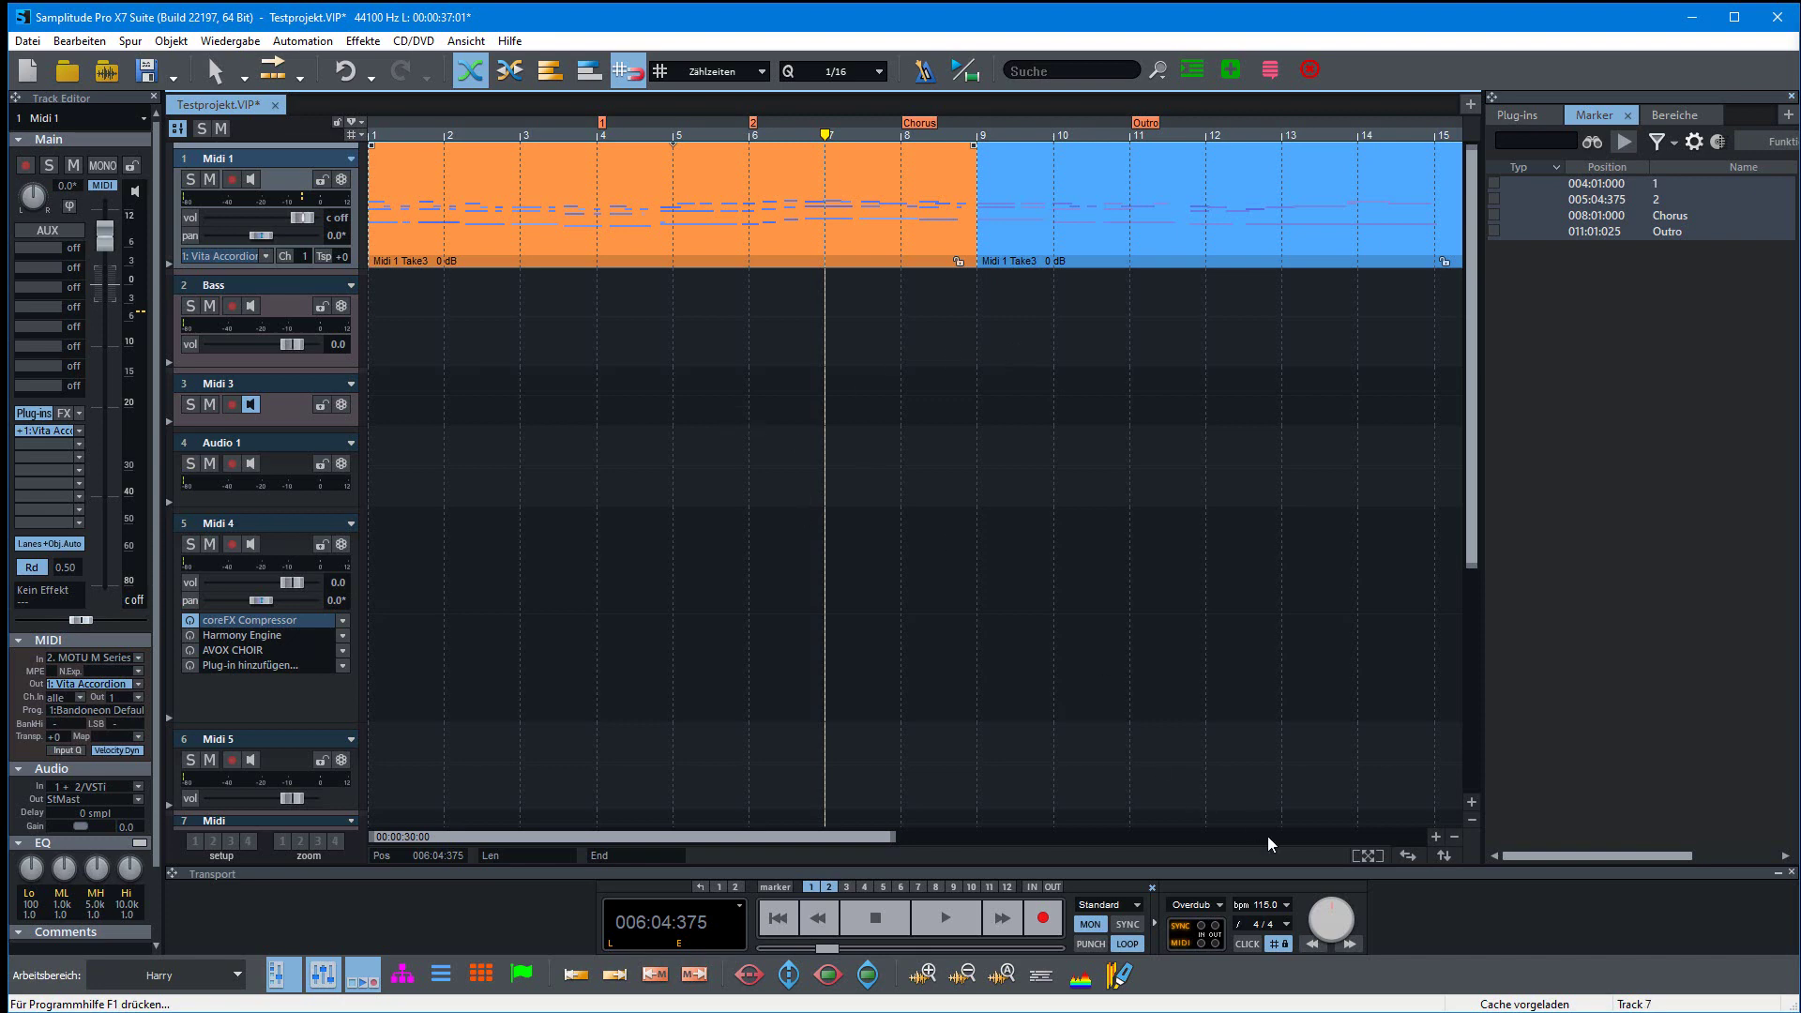
{"action": "left_click", "coordinate": [1455, 837]}
{"action": "left_click", "coordinate": [796, 210]}
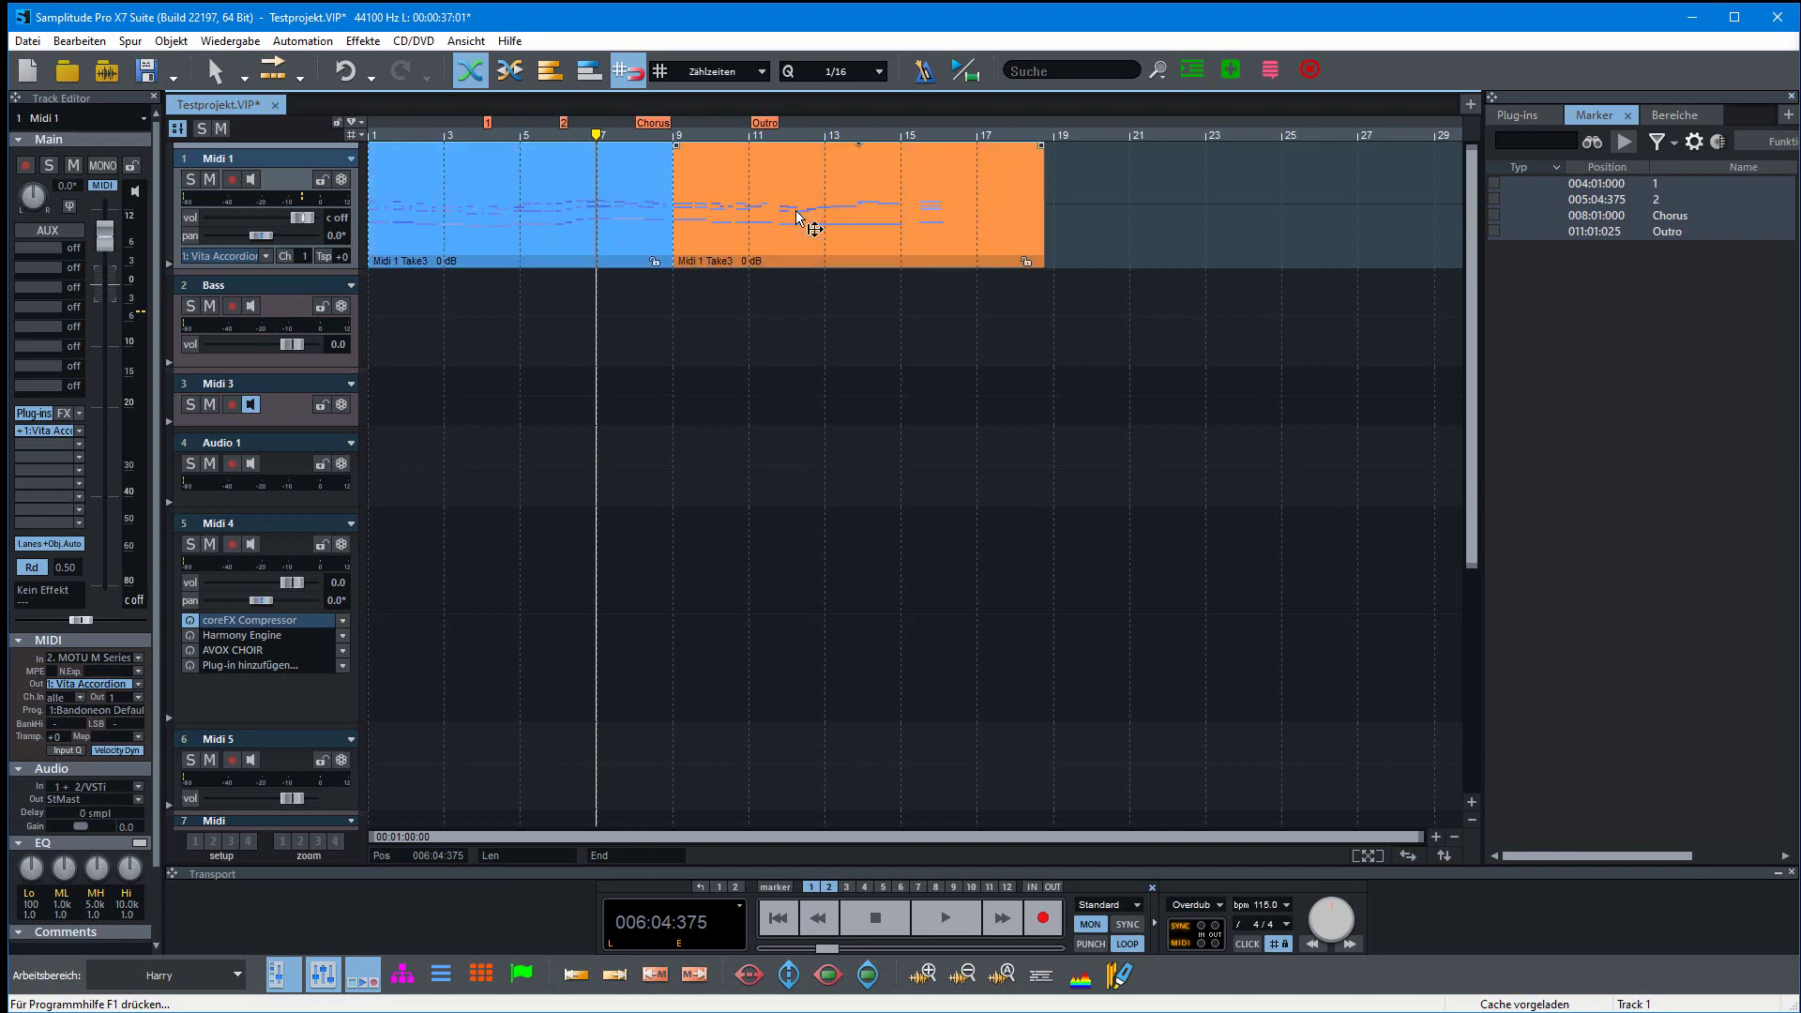
Switch to Normaler Objektmodus and drag the second Midi 1 object right to test it
{"action": "left_click", "coordinate": [298, 71]}
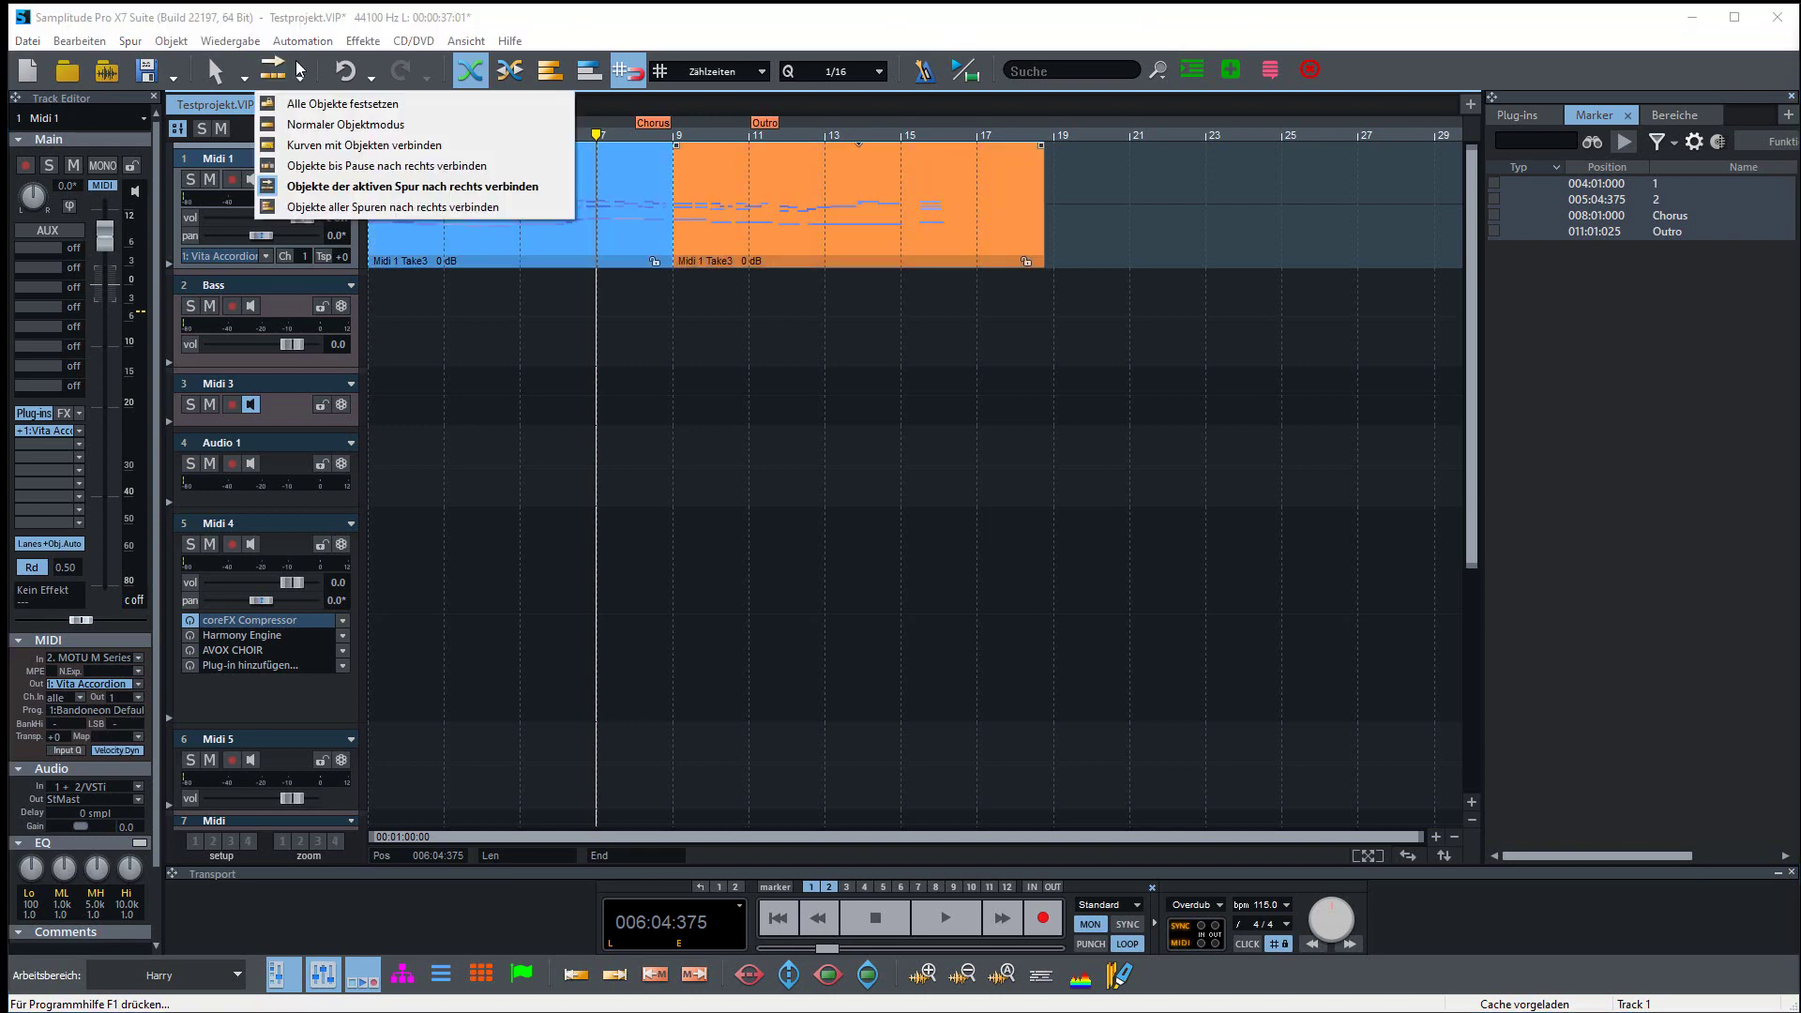
{"action": "left_click", "coordinate": [313, 130]}
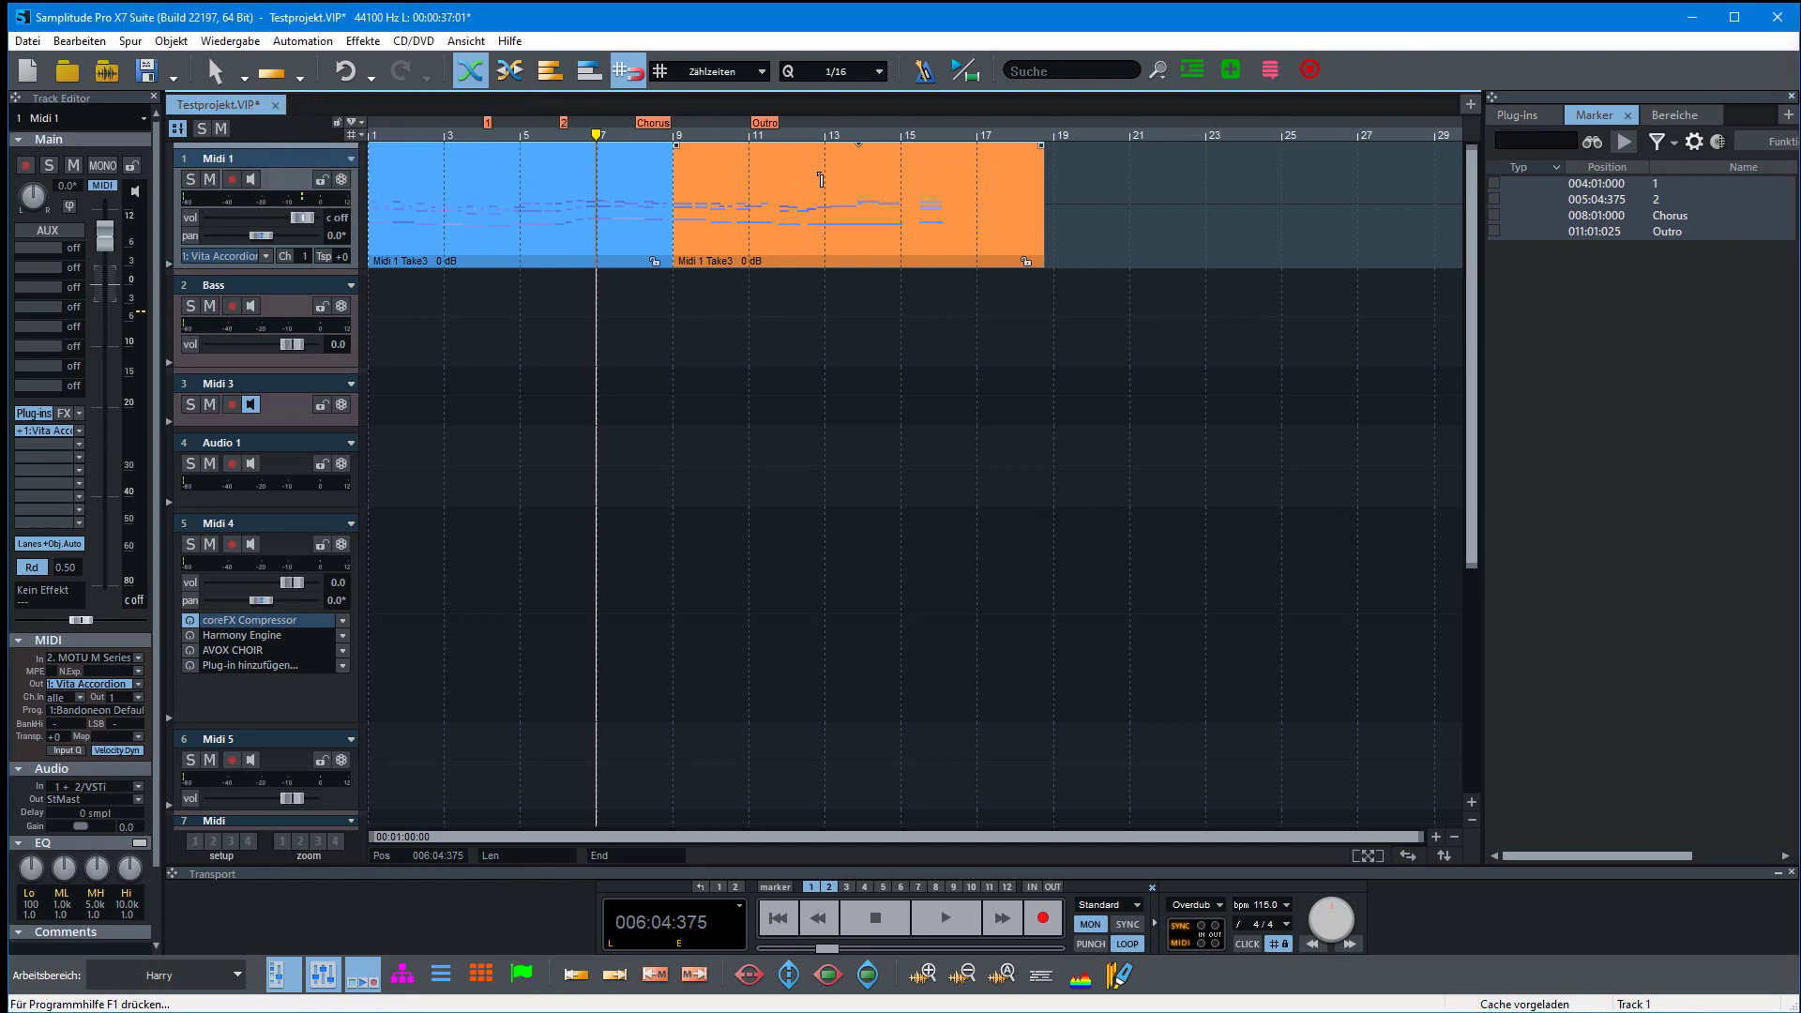
{"action": "mouse_move", "coordinate": [799, 246]}
{"action": "left_mouse_down"}
{"action": "mouse_move", "coordinate": [1029, 252]}
{"action": "mouse_move", "coordinate": [776, 246]}
{"action": "left_mouse_up"}
{"action": "left_click", "coordinate": [300, 78]}
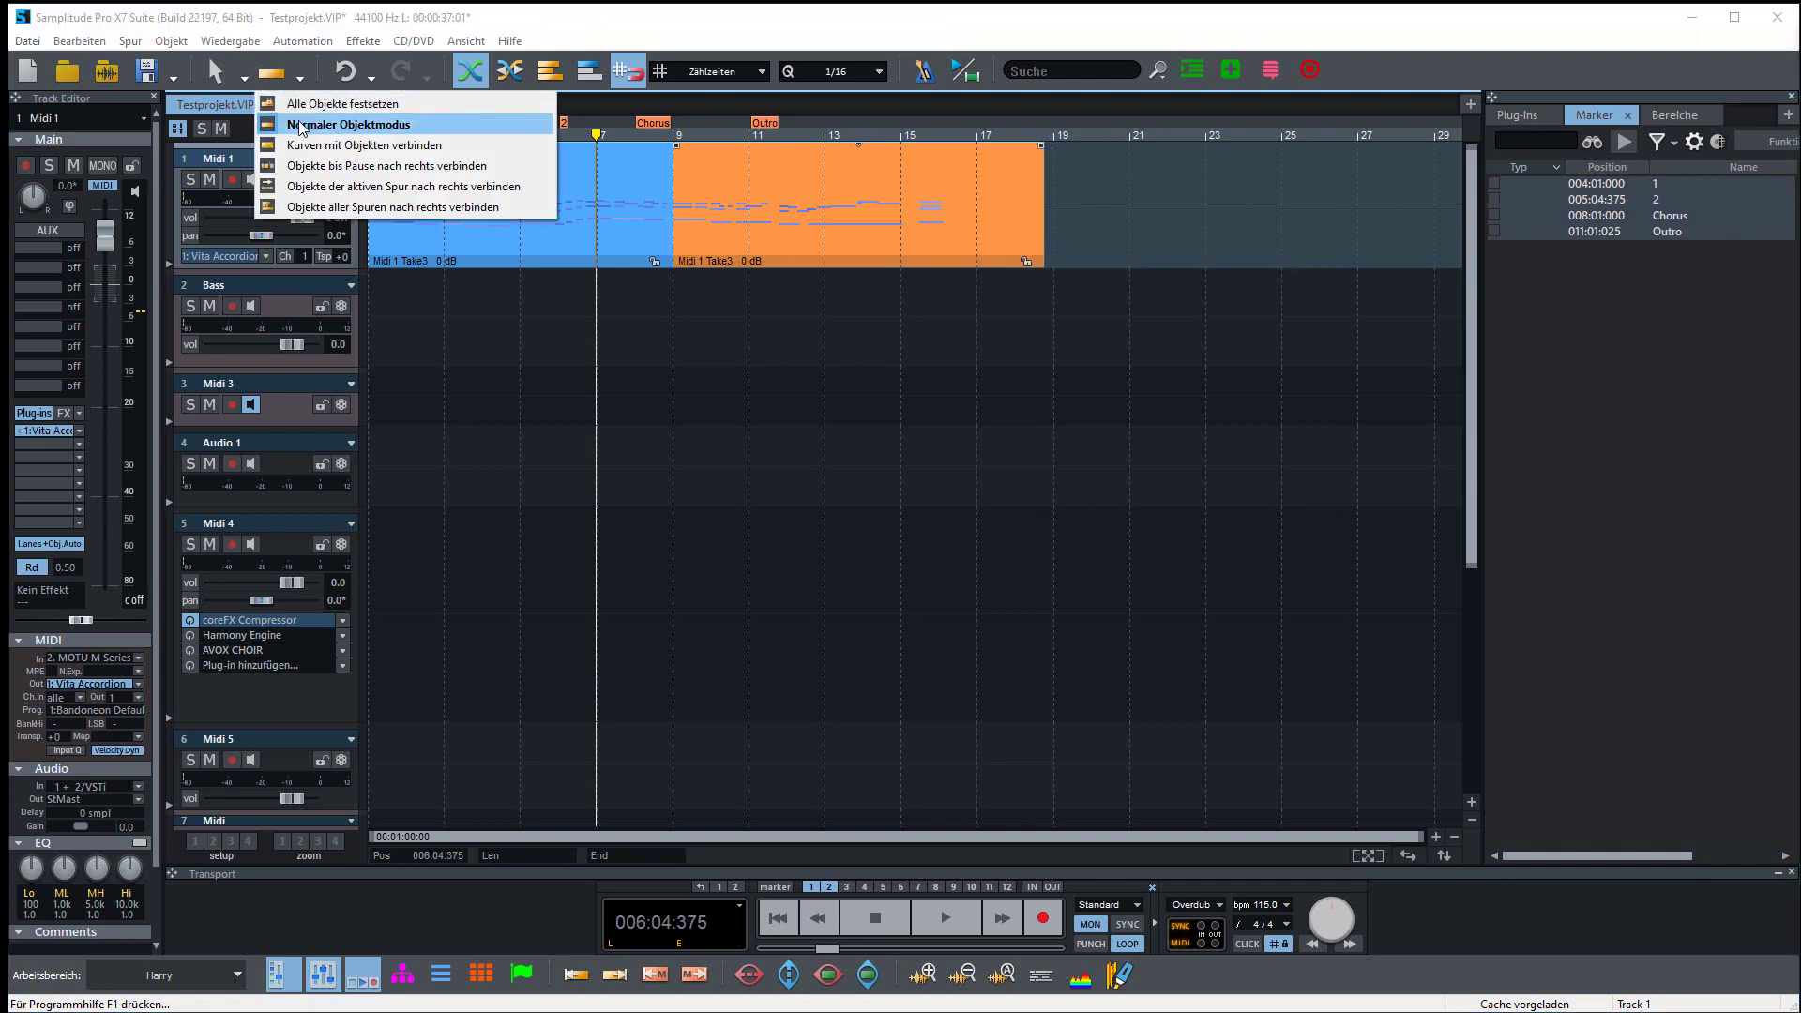
Choose 'Objekte der aktiven Spur nach rechts verbinden' and drag the Midi 1 Take3 object later
{"action": "left_click", "coordinate": [326, 193]}
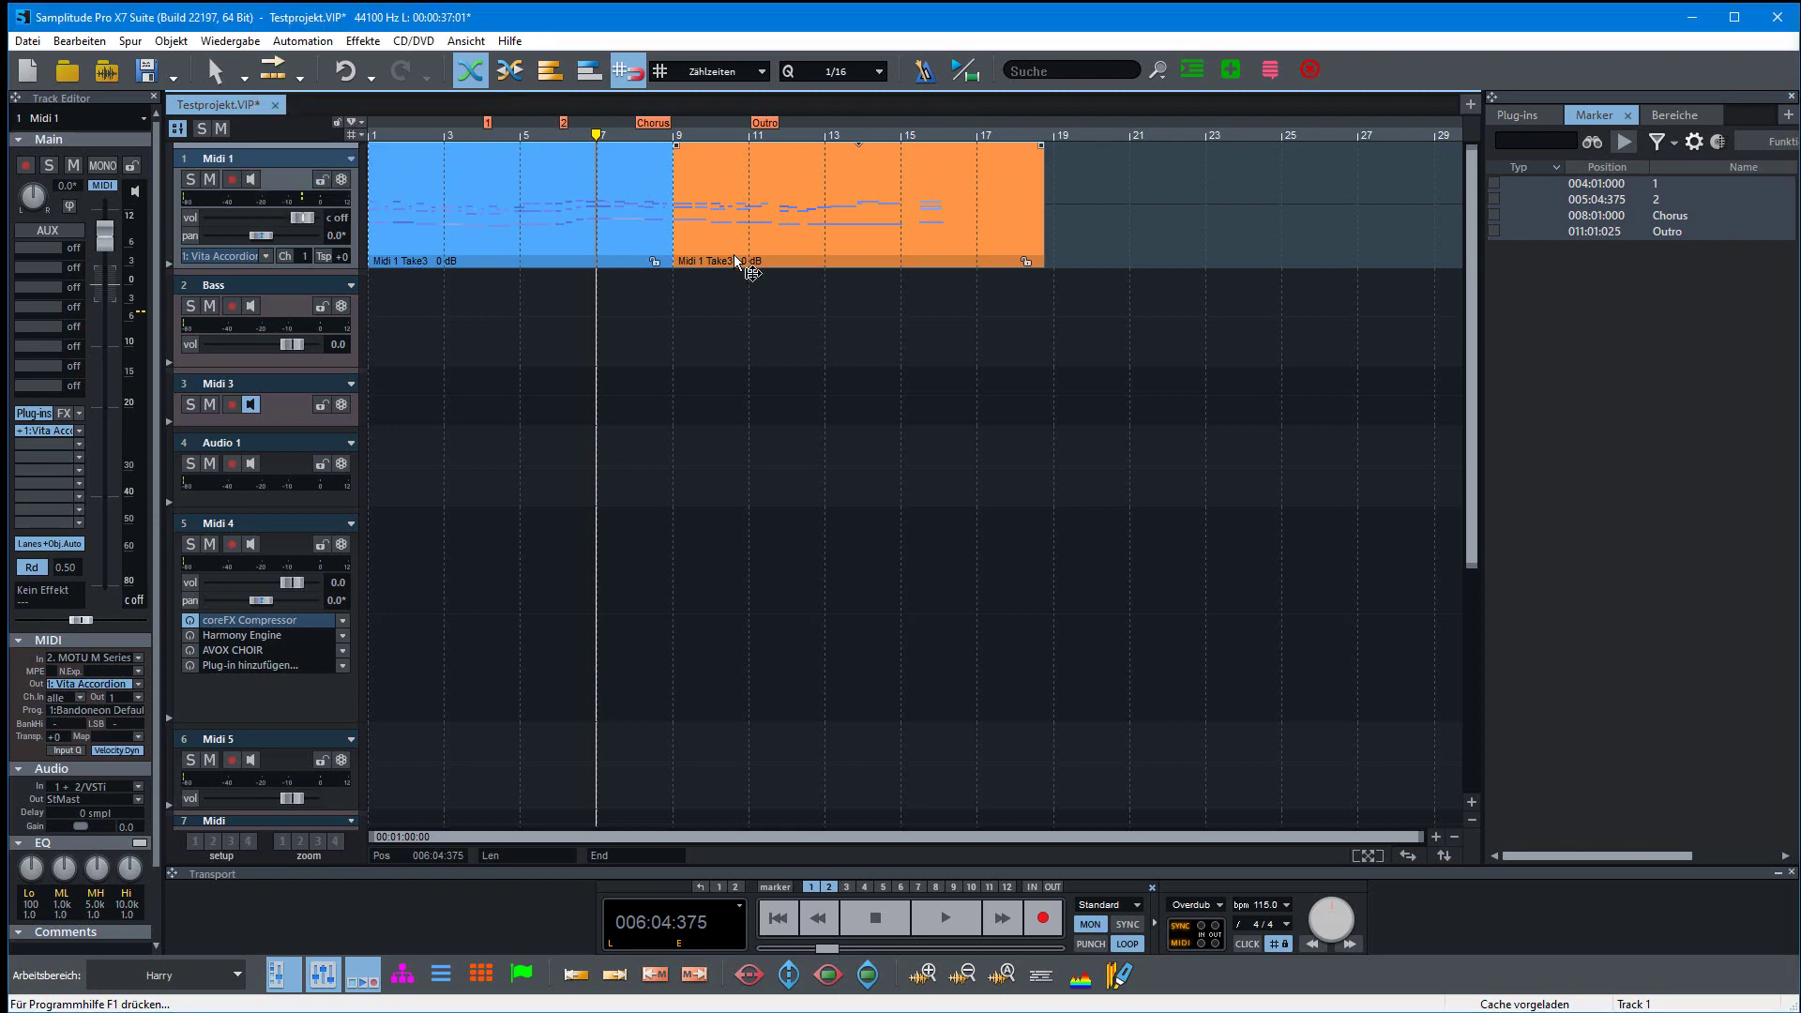
{"action": "left_click_drag", "start_coordinate": [748, 260], "coordinate": [975, 251]}
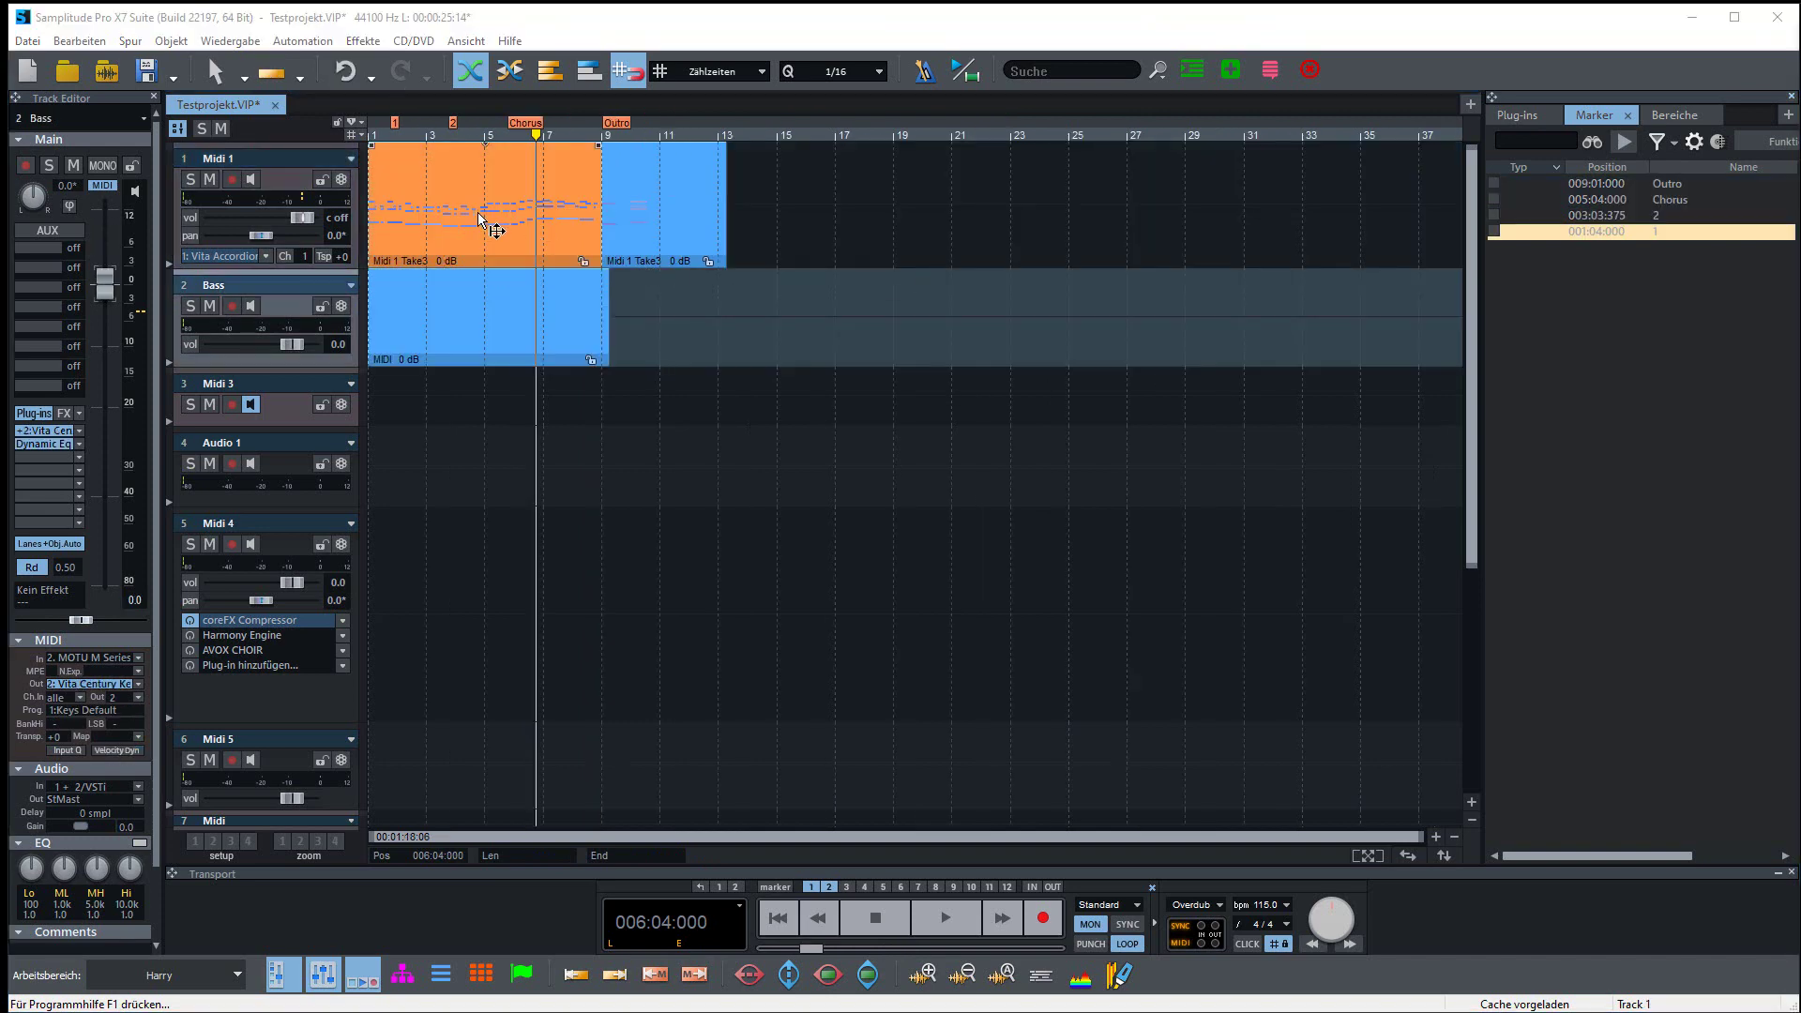
{"action": "left_click", "coordinate": [488, 249]}
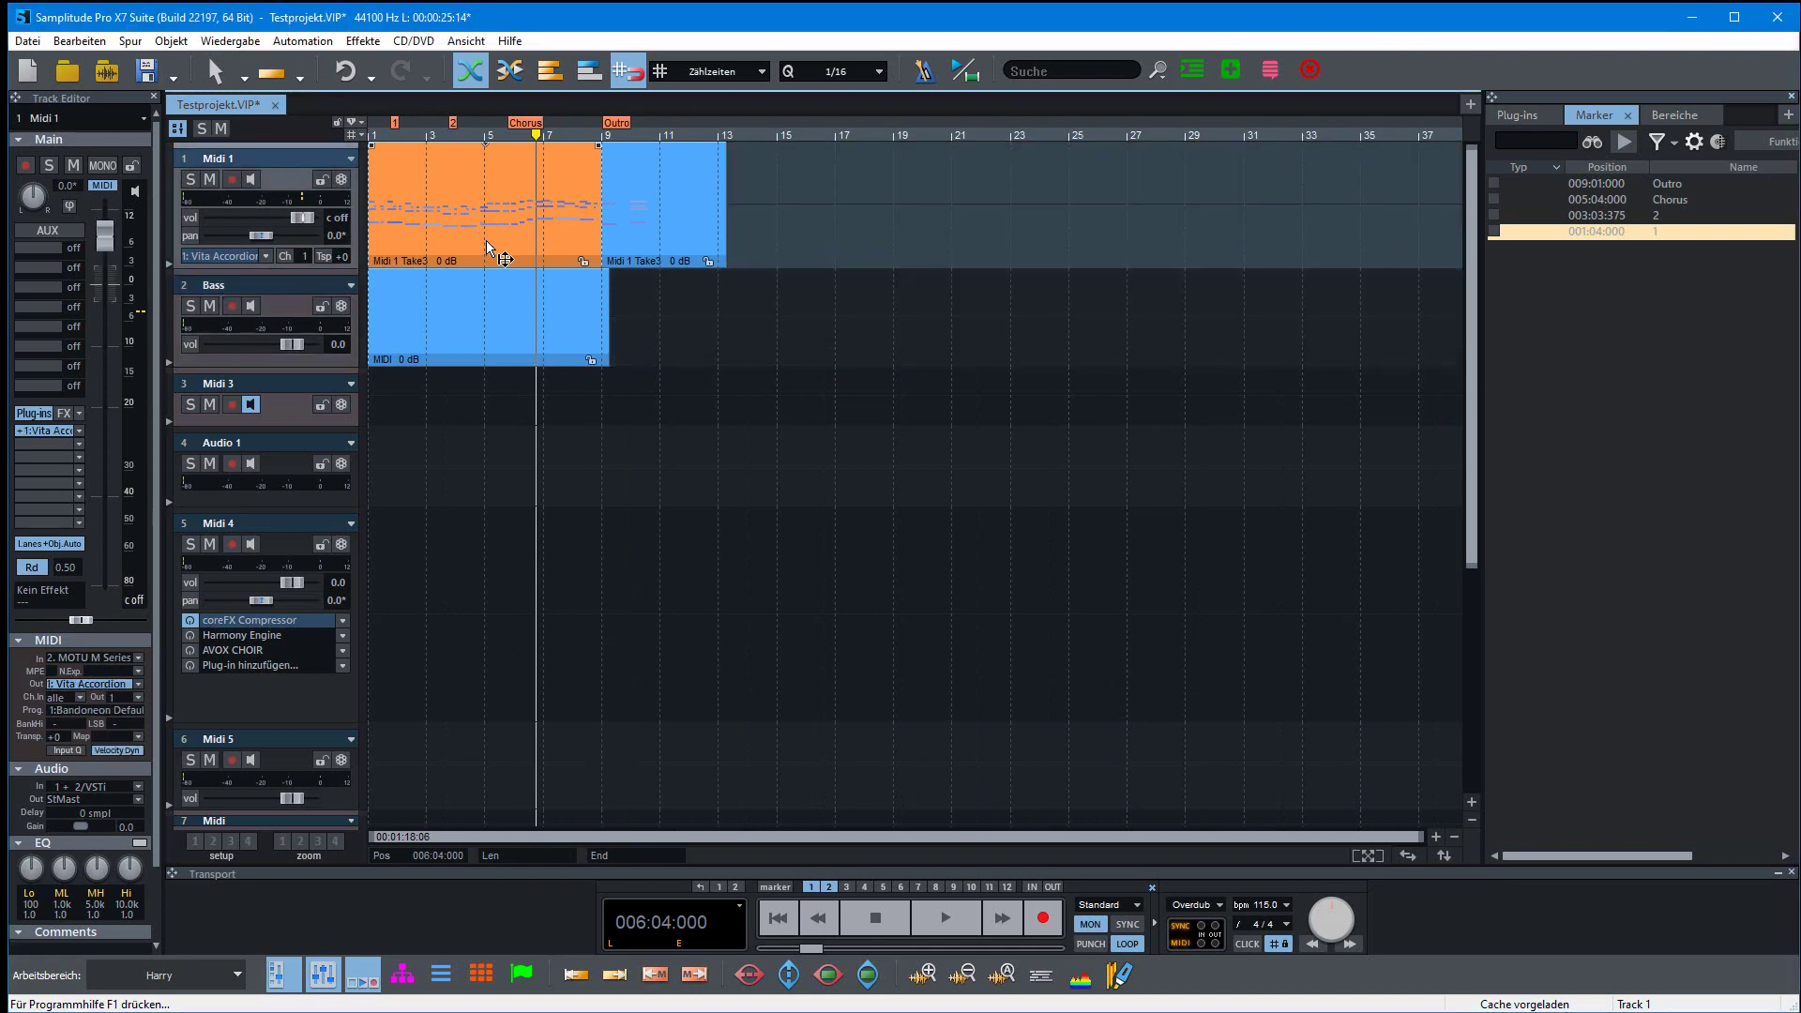
{"action": "left_click", "coordinate": [469, 326]}
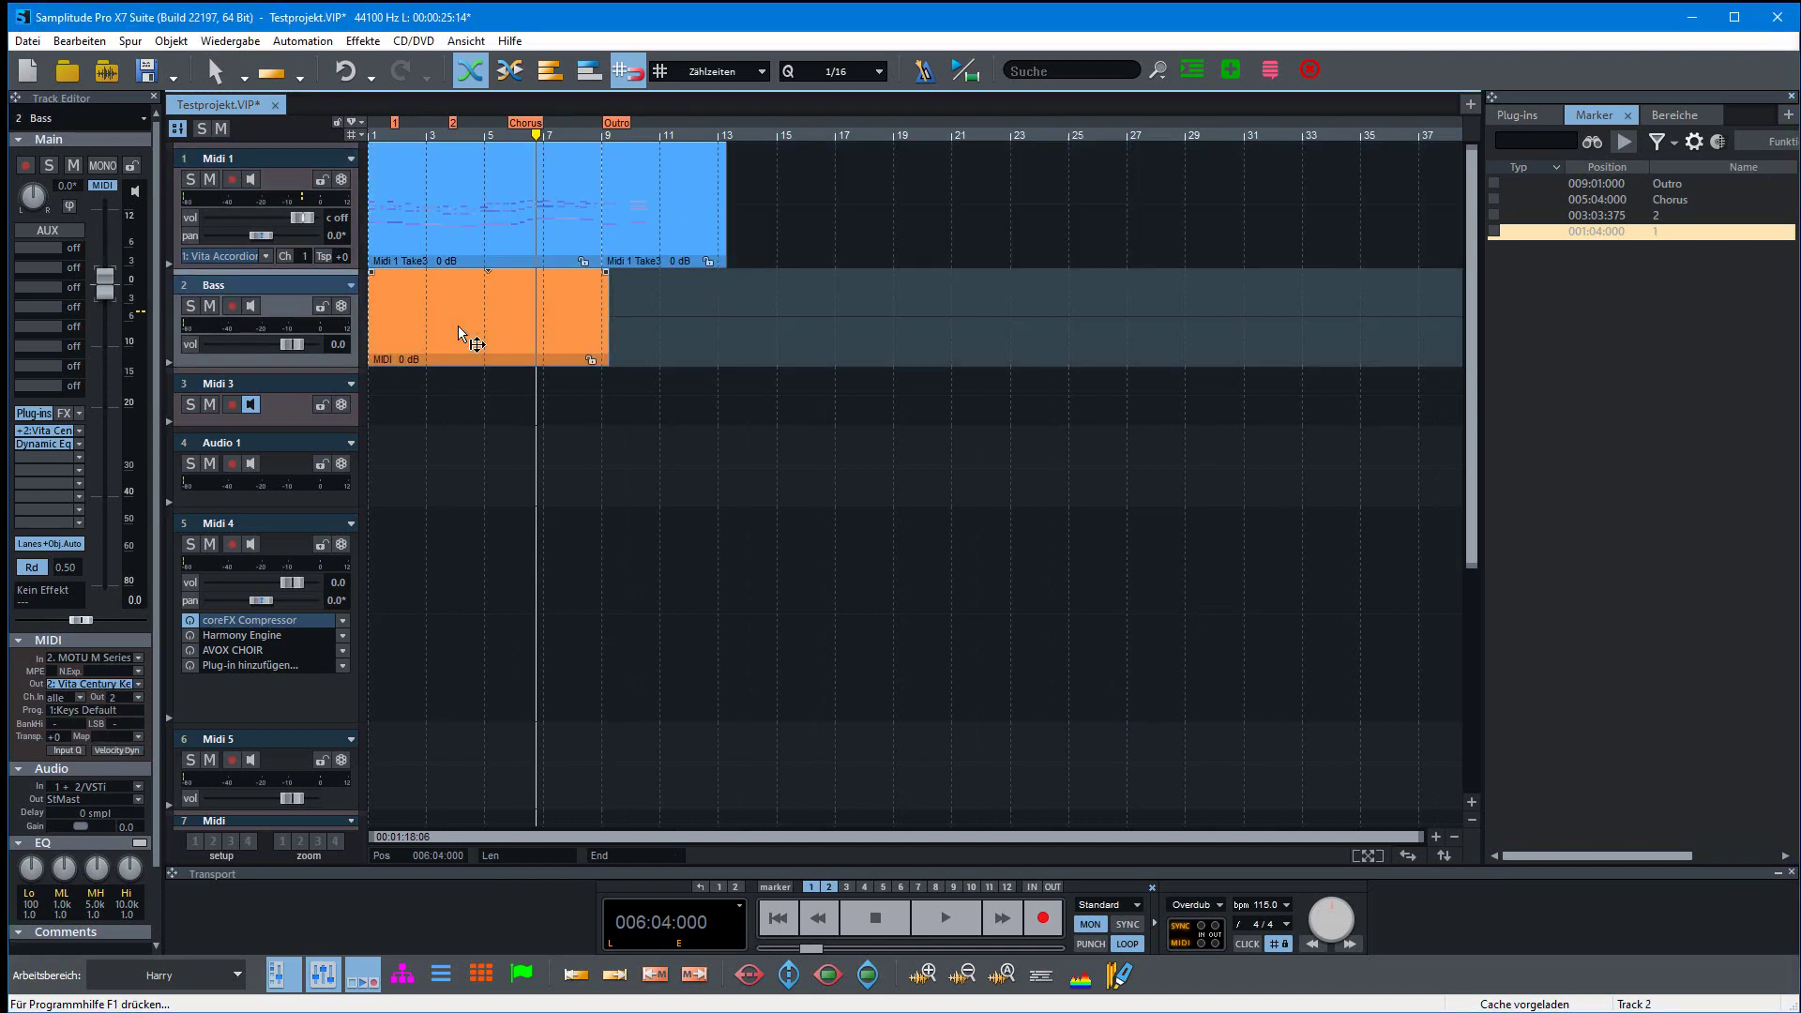
{"action": "left_click", "coordinate": [514, 245]}
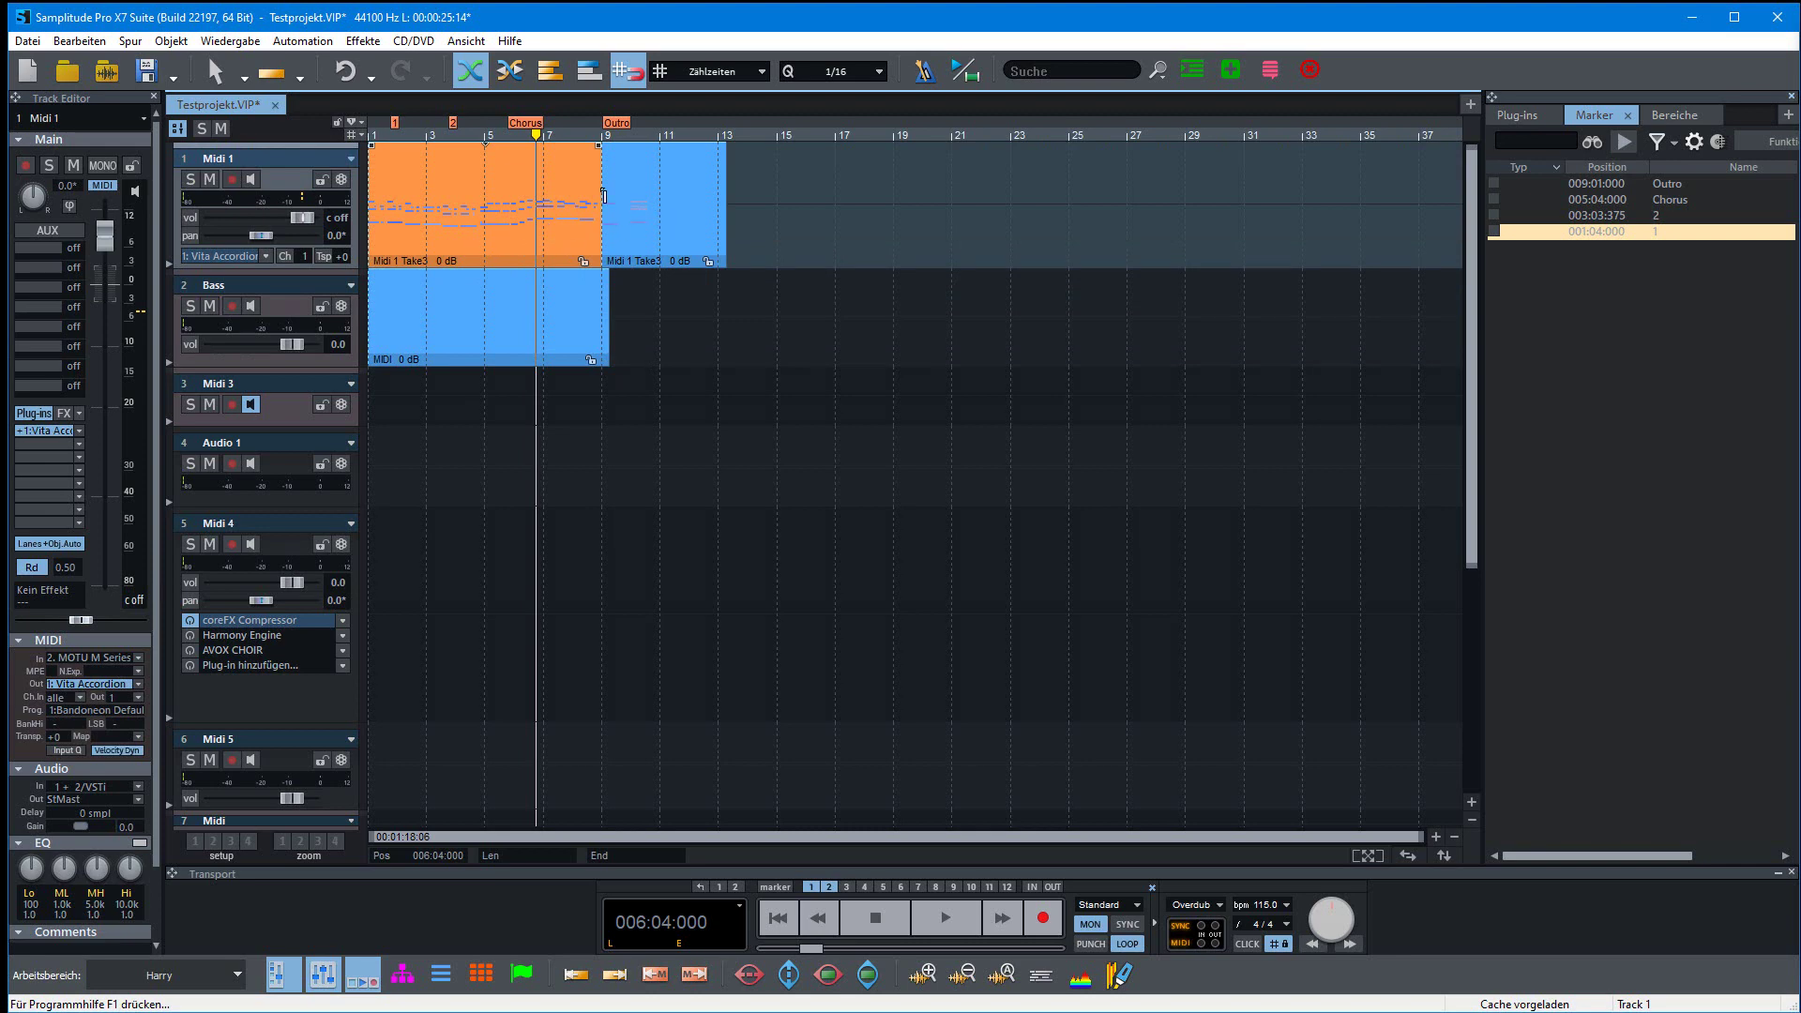
{"action": "left_click", "coordinate": [301, 79]}
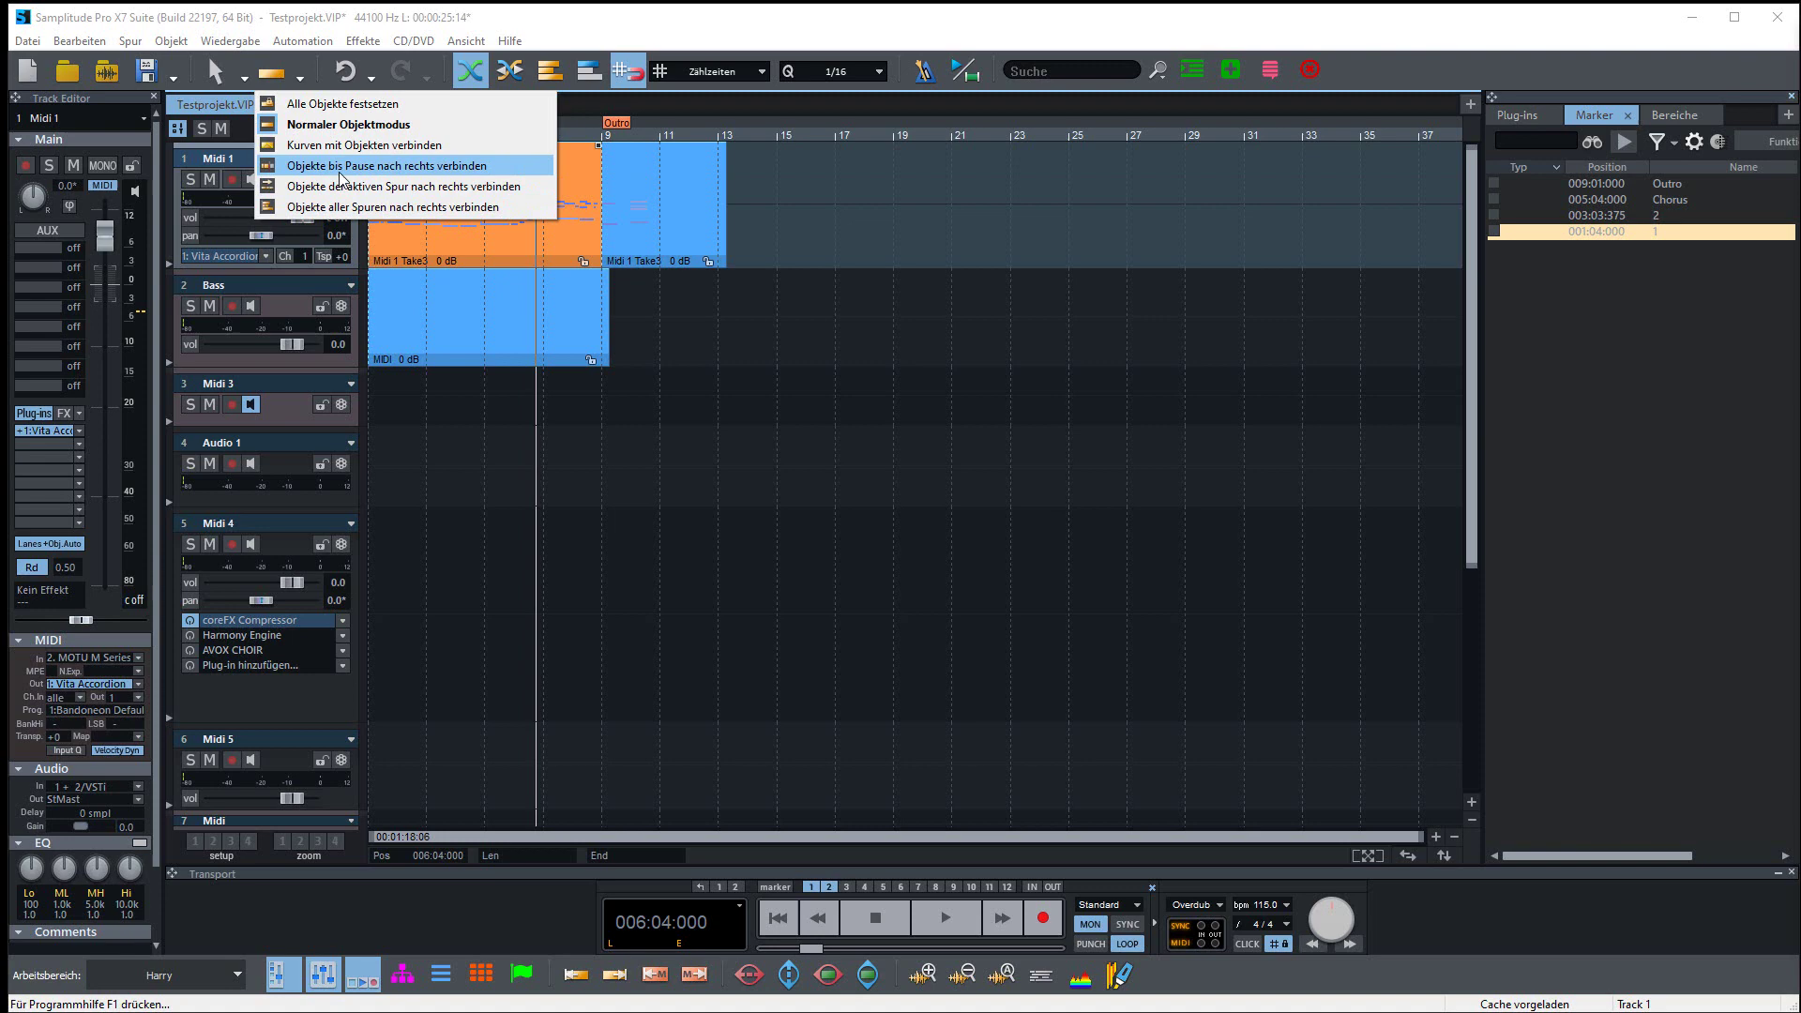
Select the second Midi 1 object with the playhead near bar 11
{"action": "left_click", "coordinate": [761, 221]}
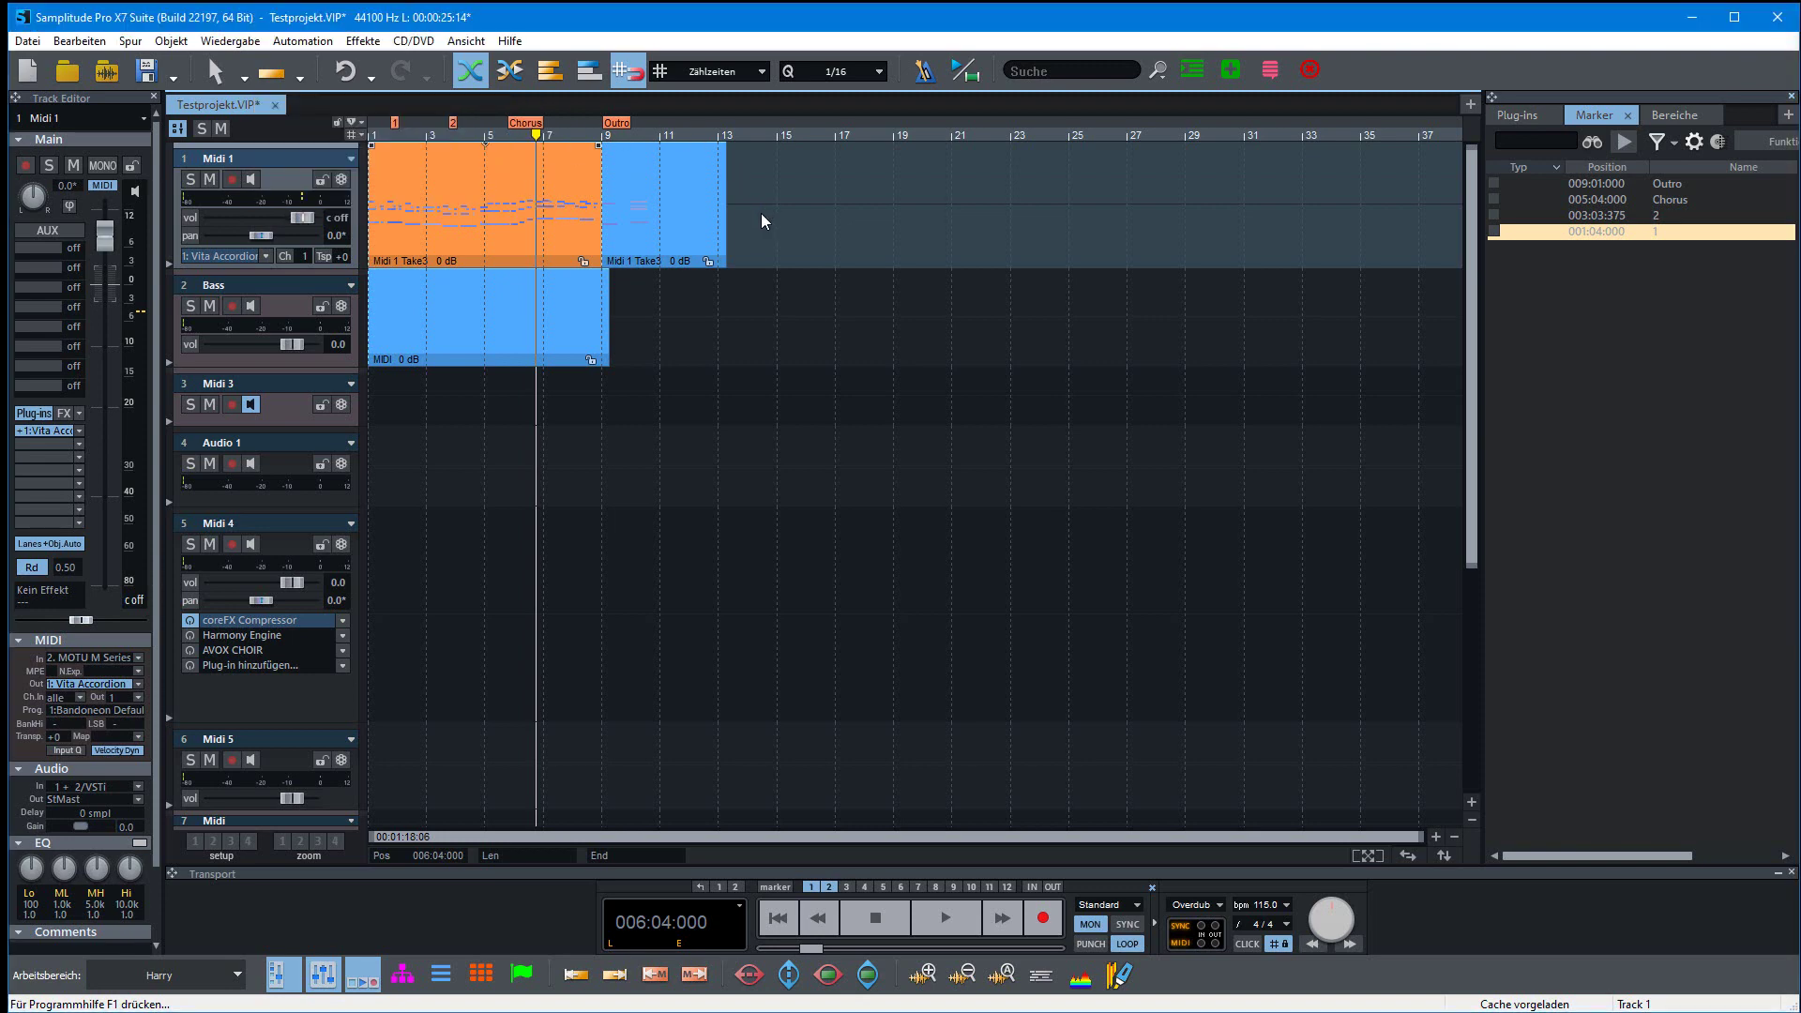
{"action": "left_click", "coordinate": [689, 332]}
{"action": "left_click", "coordinate": [653, 249]}
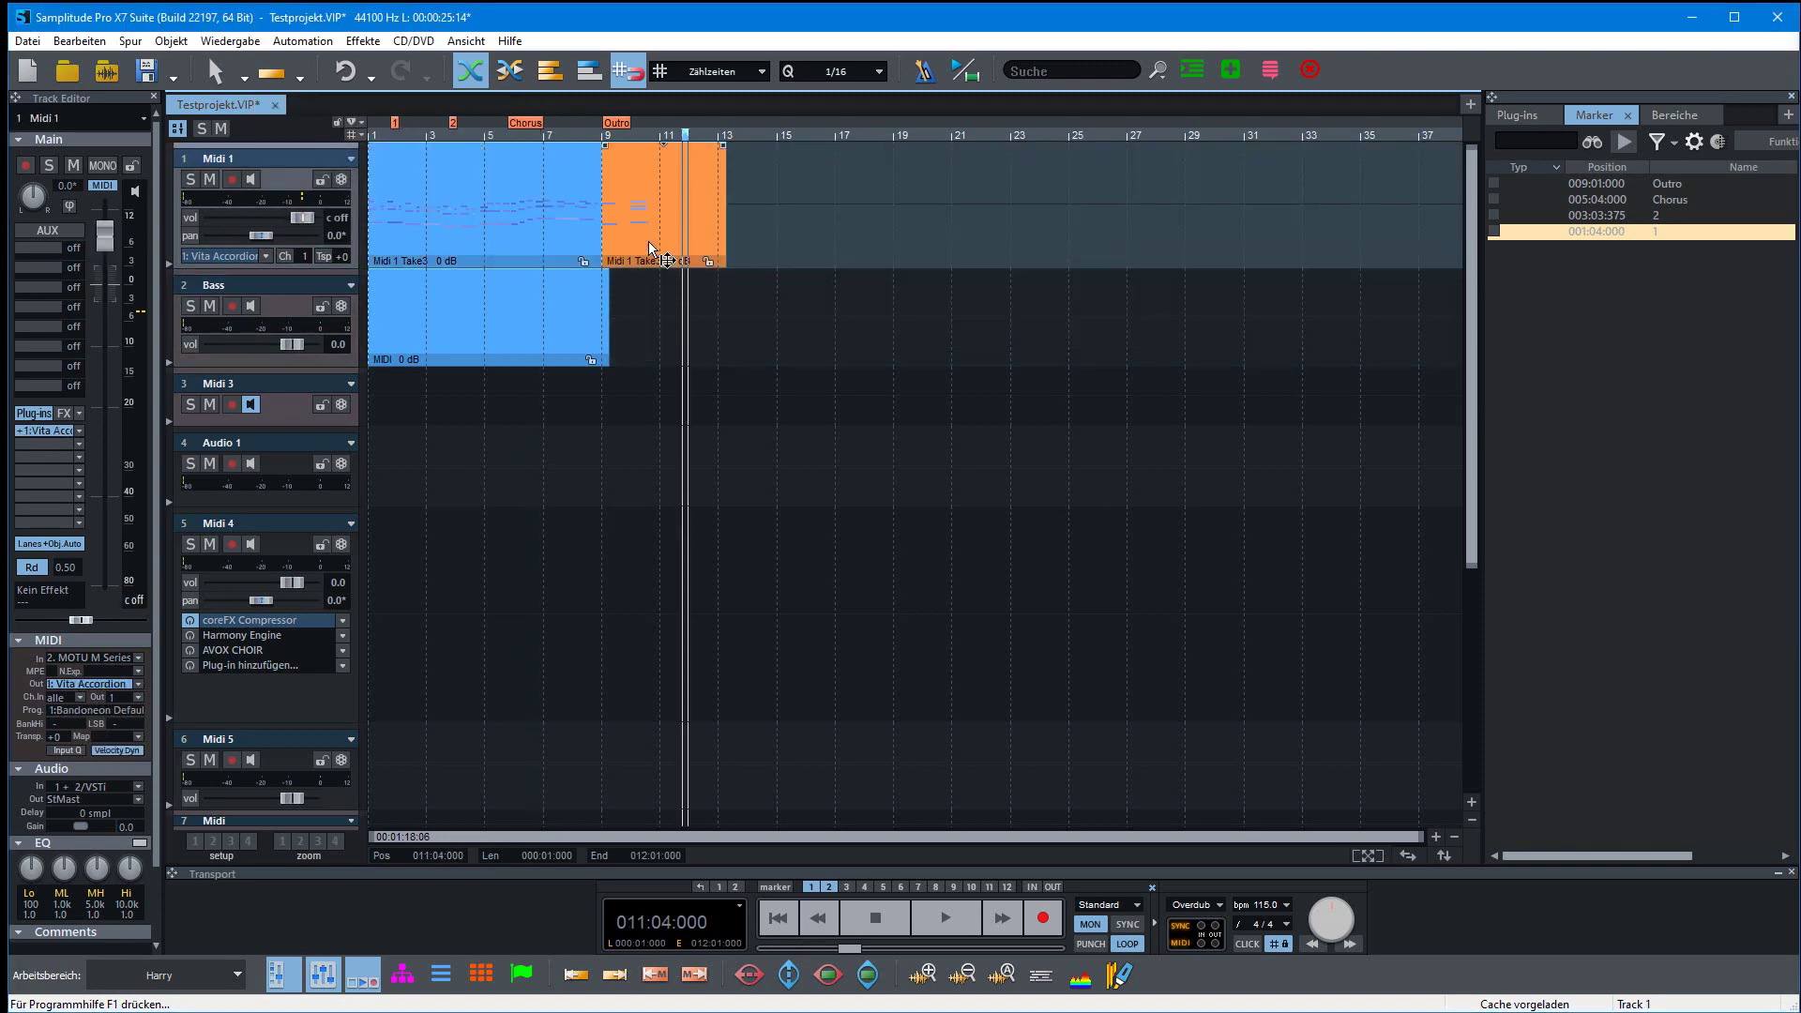
Using 'Objekte bis Pause nach rechts verbinden', drag the object to bar 13 so Outro follows
{"action": "left_click", "coordinate": [302, 76]}
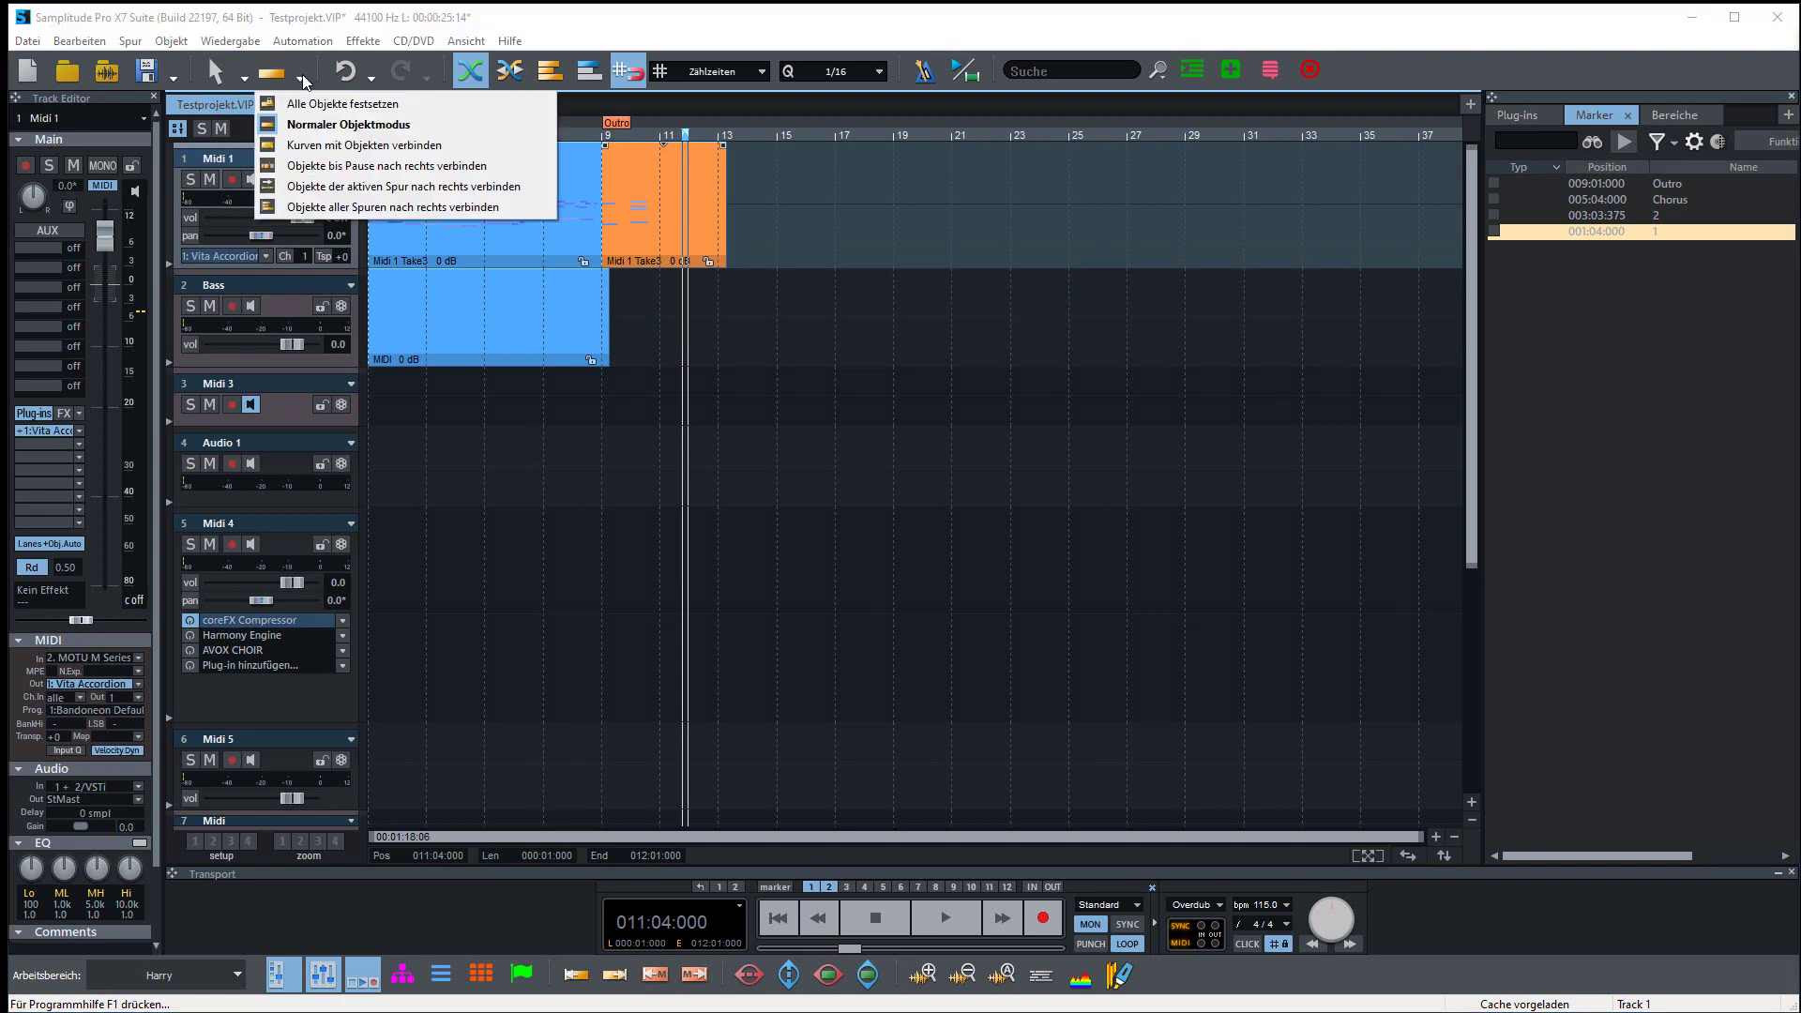
{"action": "left_click", "coordinate": [334, 166]}
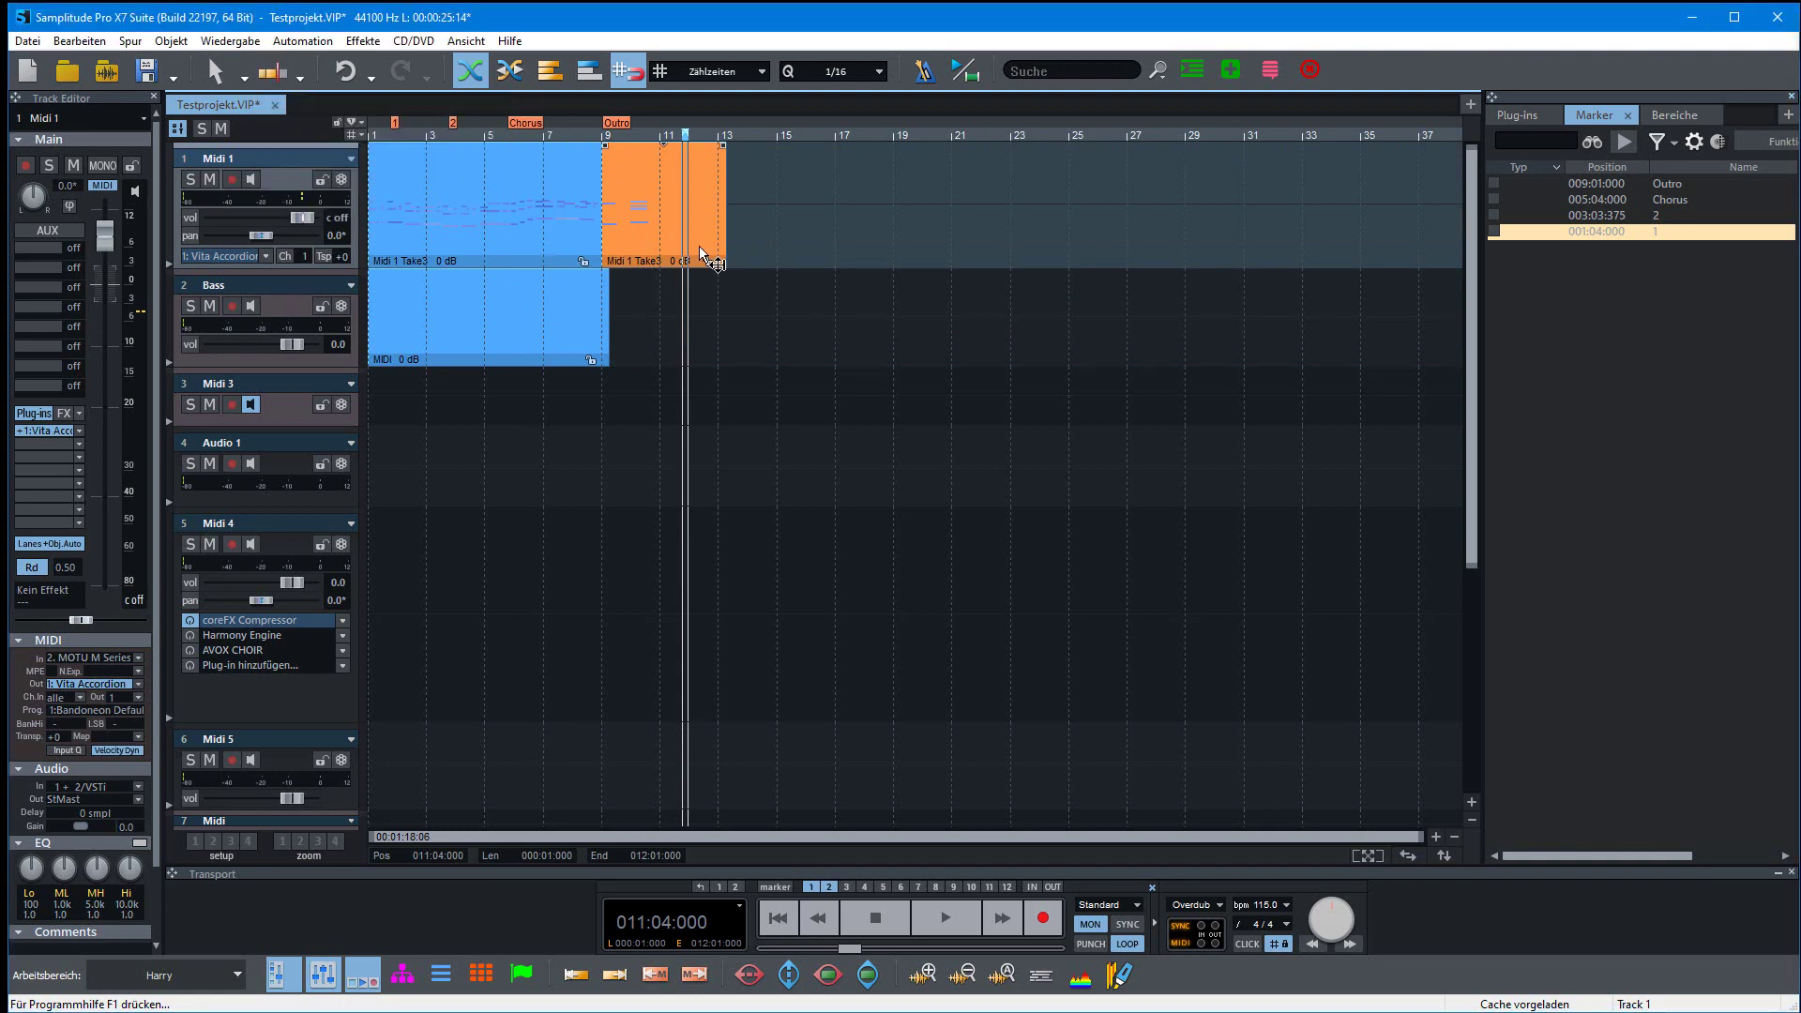
{"action": "mouse_move", "coordinate": [700, 251]}
{"action": "left_mouse_down"}
{"action": "mouse_move", "coordinate": [1021, 240]}
{"action": "mouse_move", "coordinate": [818, 234]}
{"action": "left_mouse_up"}
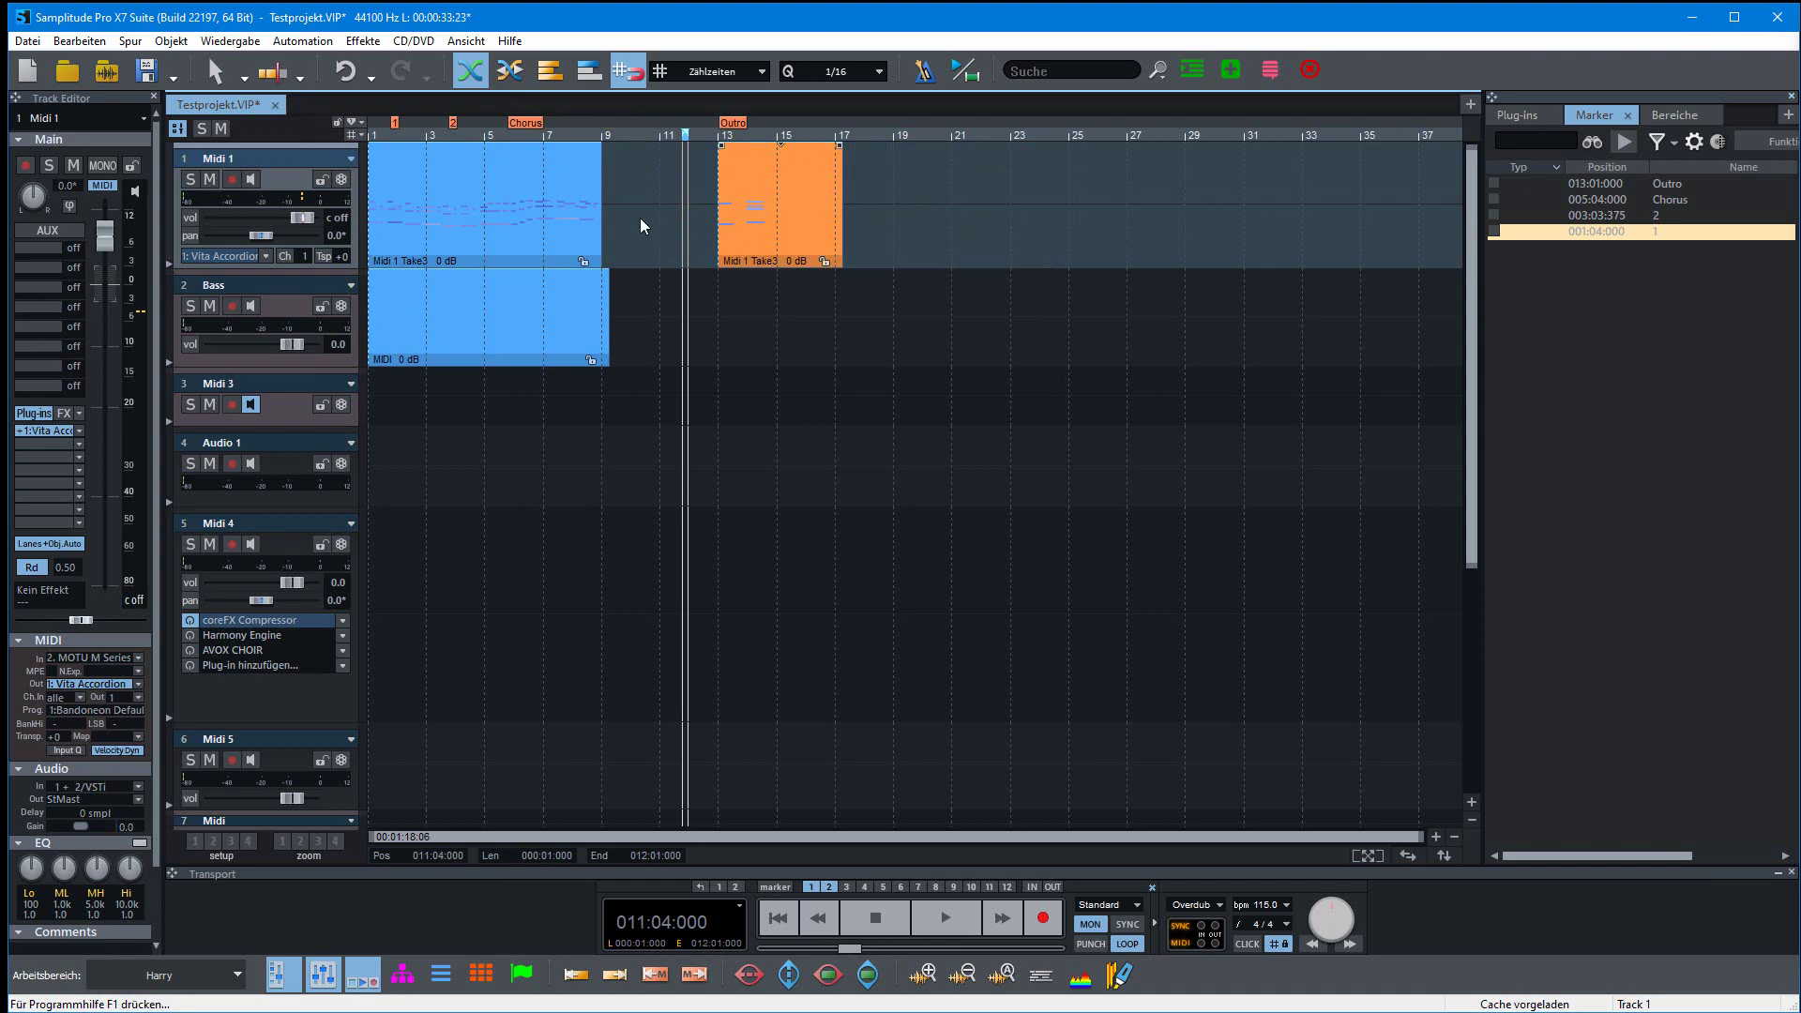
{"action": "left_click", "coordinate": [654, 319]}
{"action": "left_click", "coordinate": [394, 170]}
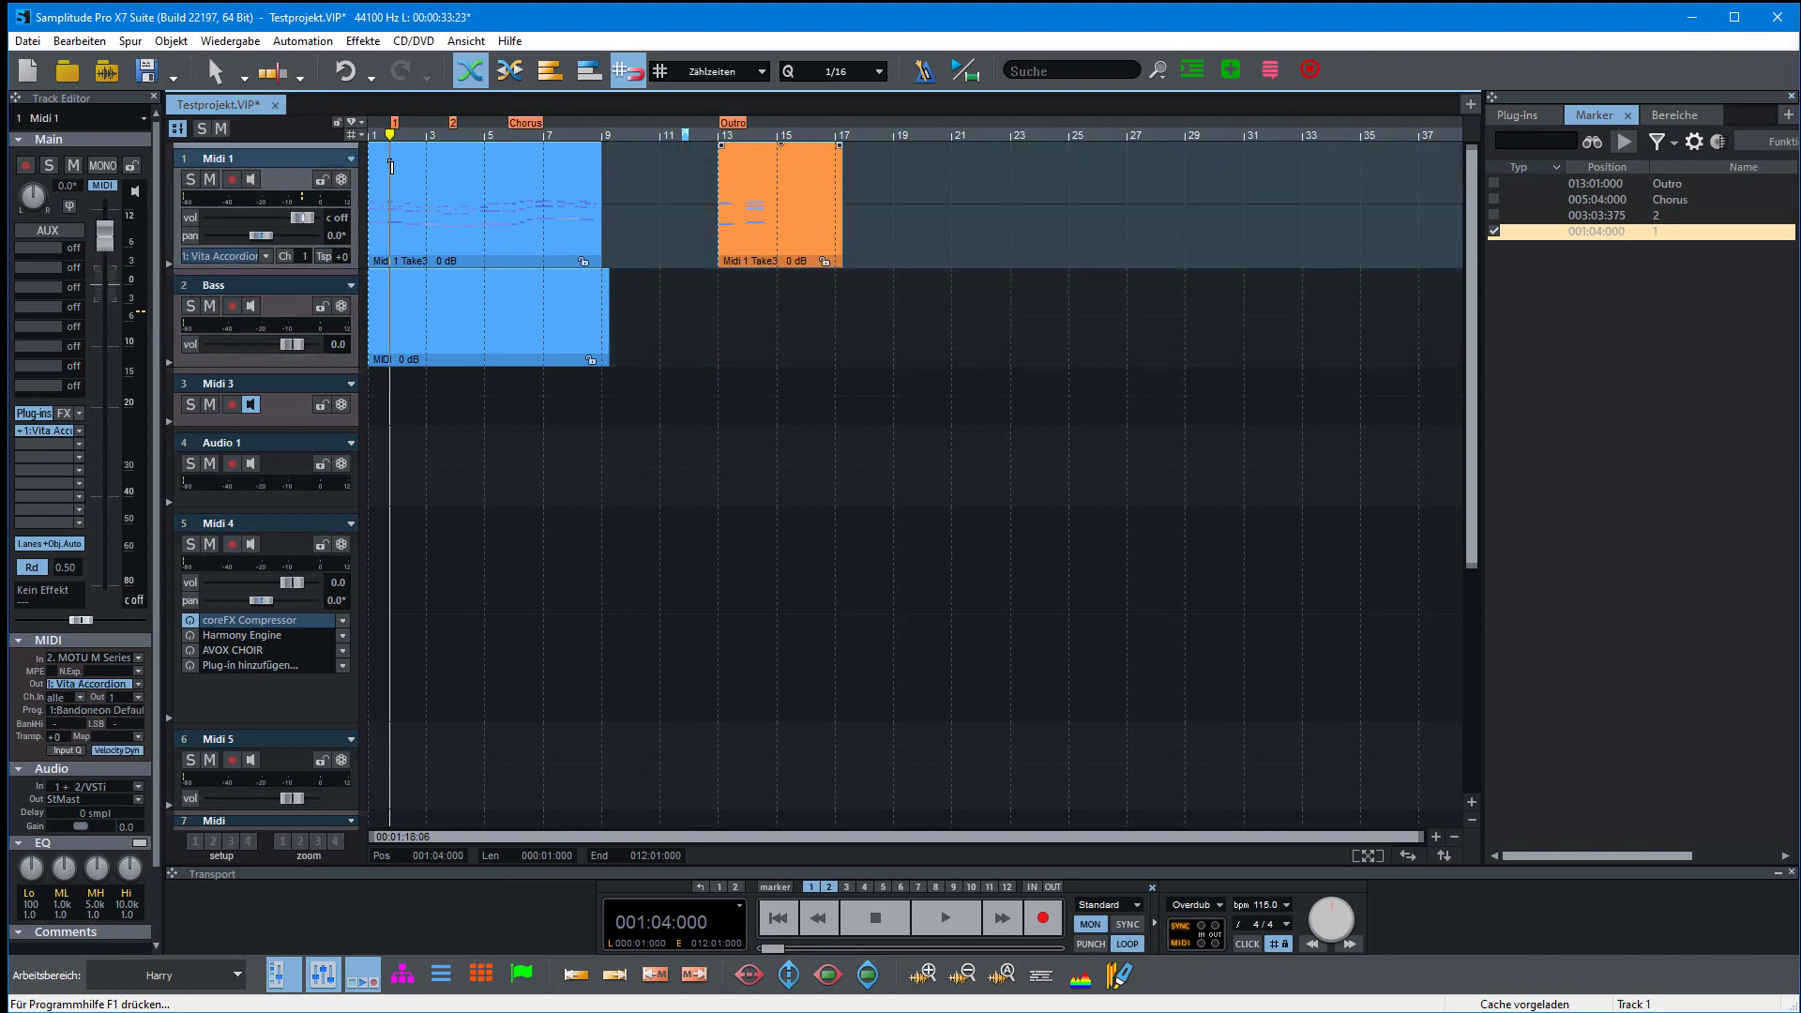
Select the first Midi 1 object and the Bass object together
{"action": "left_click", "coordinate": [384, 261]}
{"action": "left_click", "coordinate": [450, 302]}
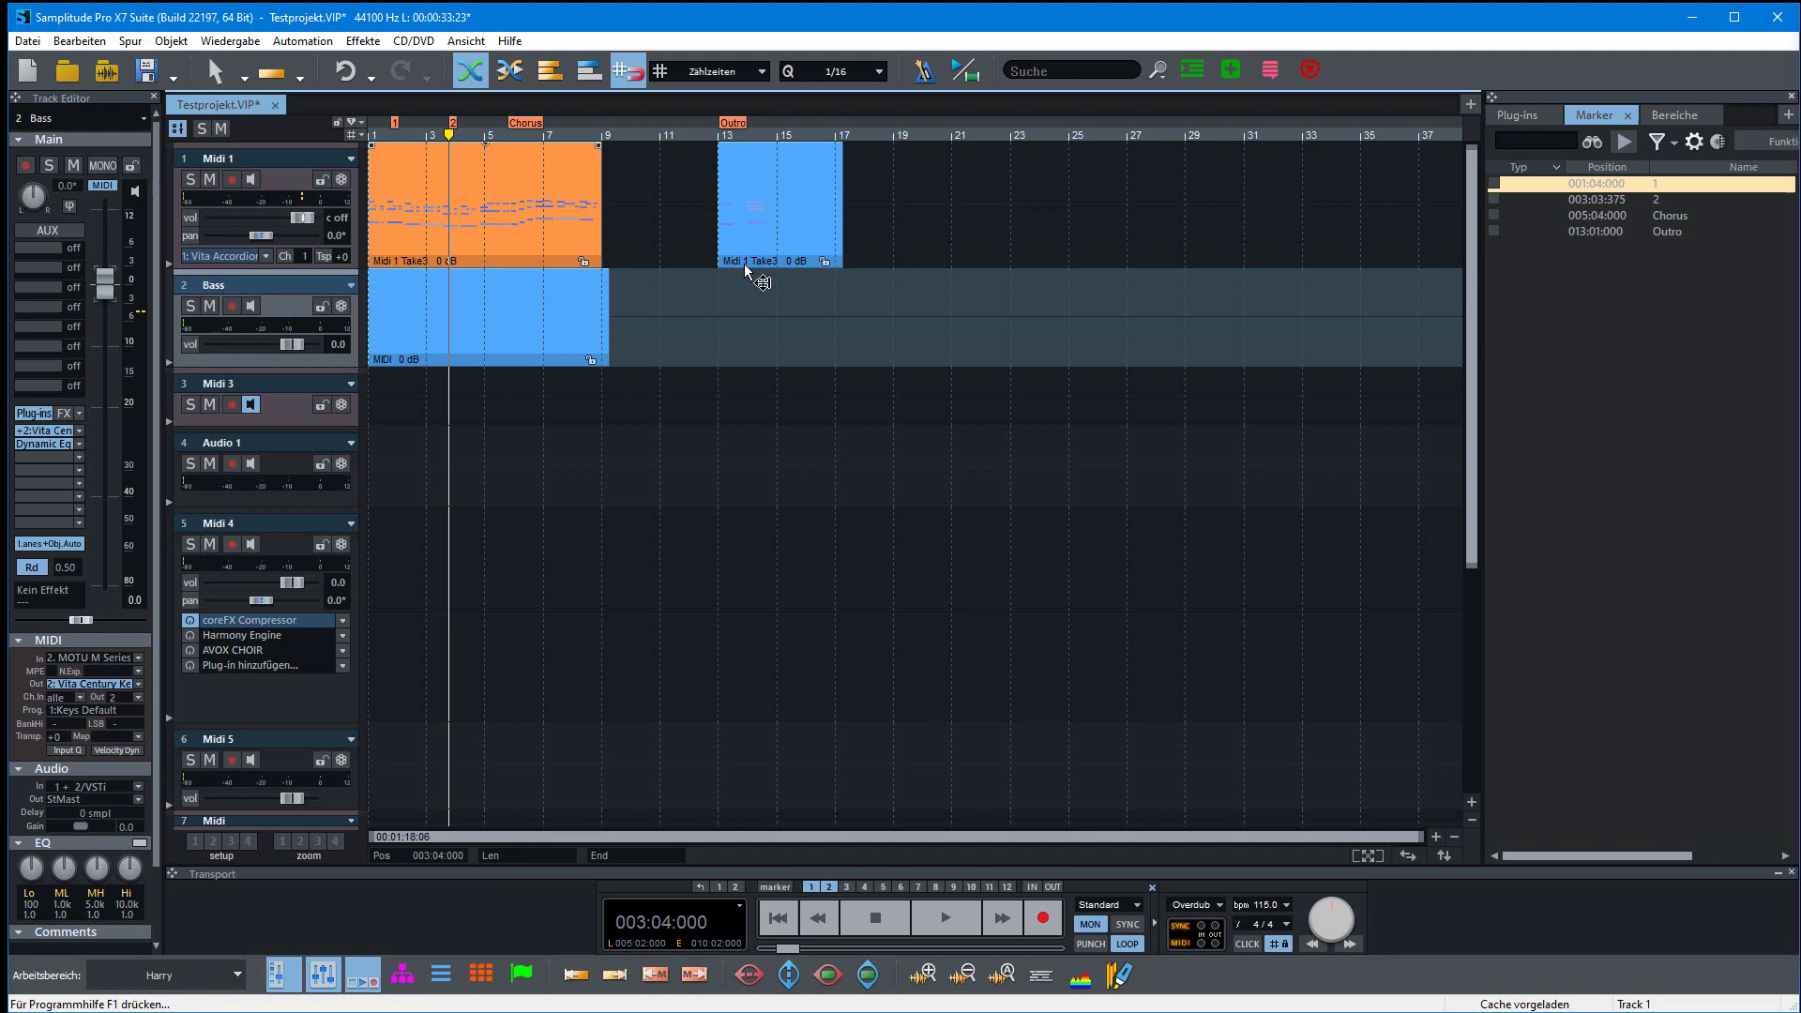
{"action": "left_click", "coordinate": [414, 323]}
{"action": "left_click", "coordinate": [395, 253], "text": "shift"}
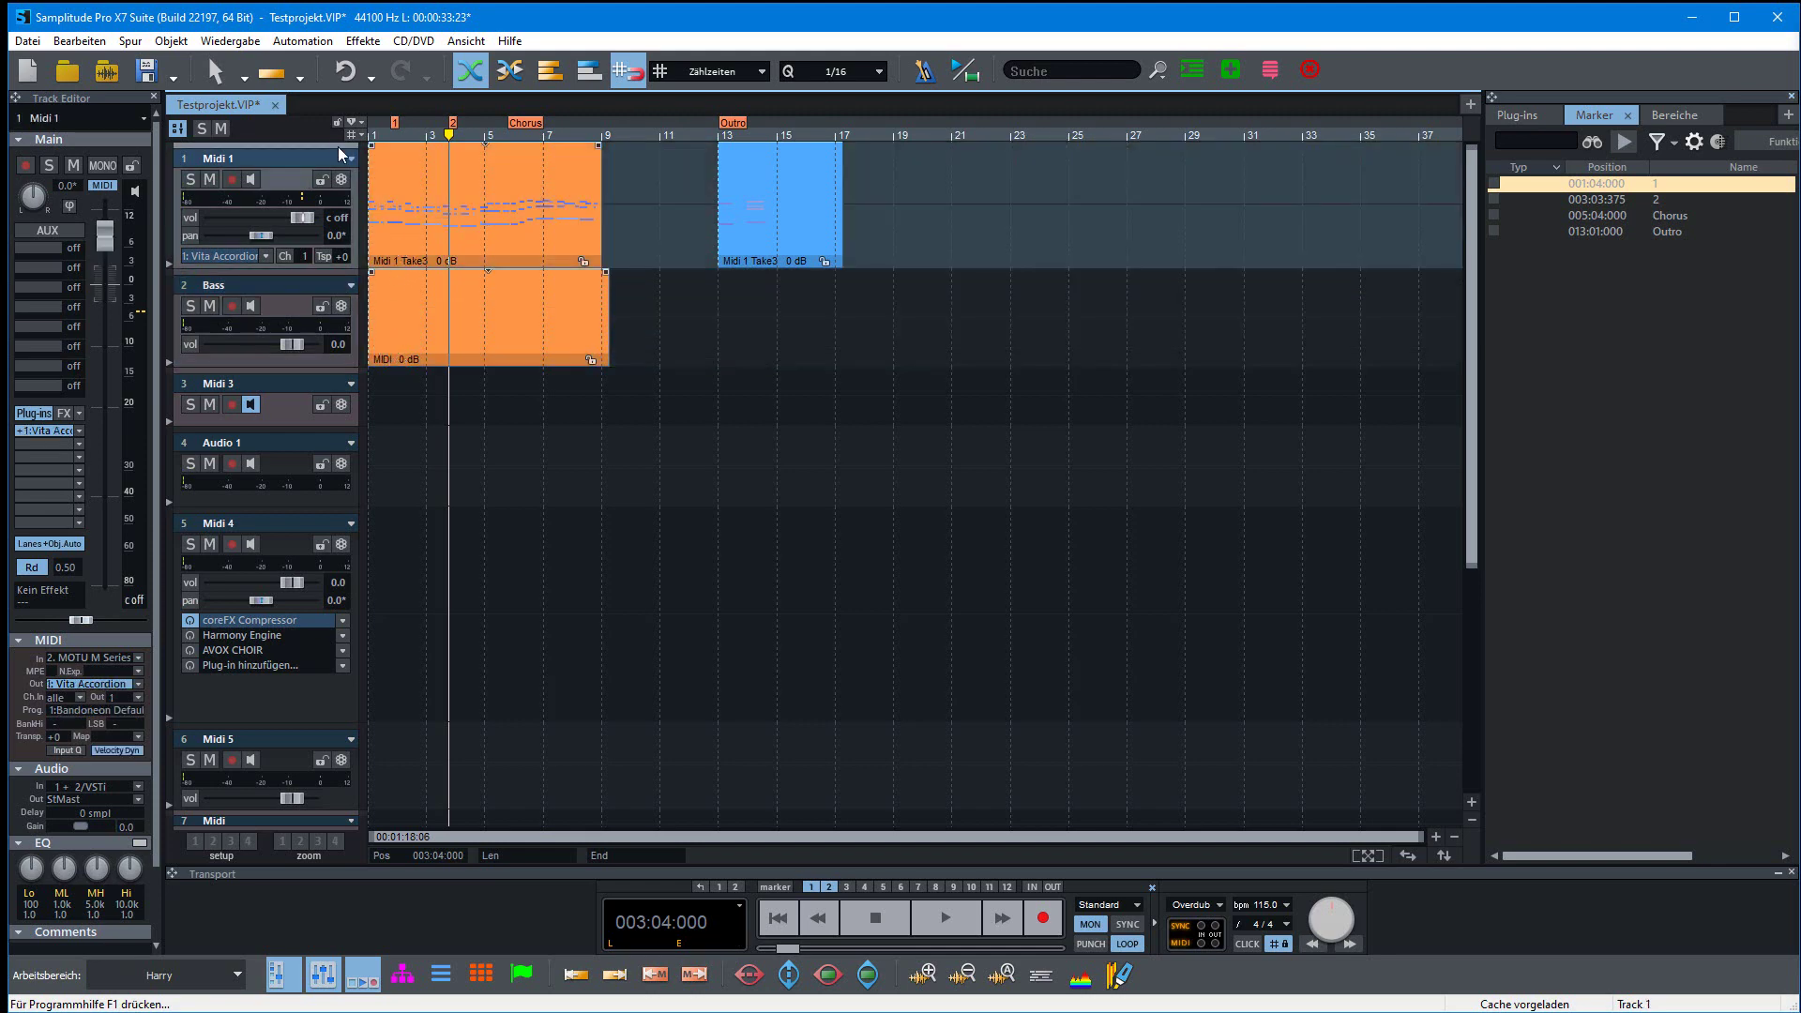
With 'Objekte bis Pause nach rechts verbinden' ripple mode, move both objects to bar 21, then undo
{"action": "left_click", "coordinate": [298, 82]}
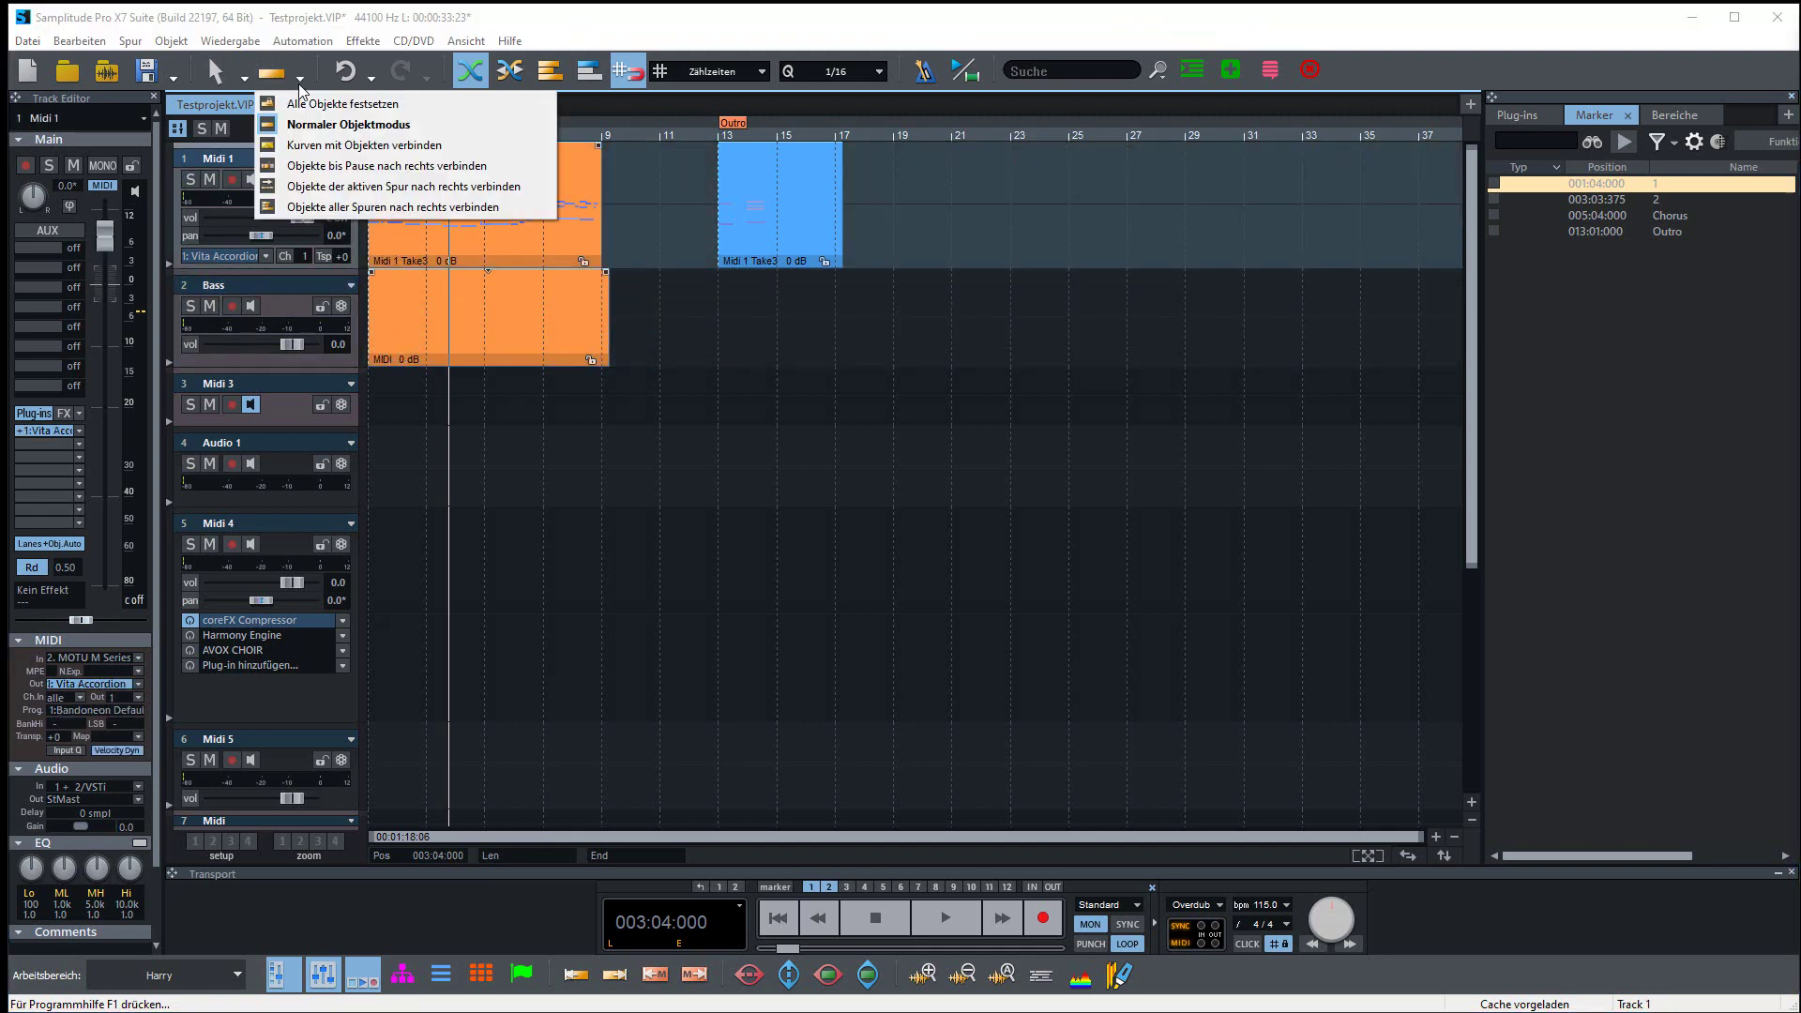
{"action": "left_click", "coordinate": [295, 167]}
{"action": "mouse_move", "coordinate": [394, 230]}
{"action": "left_mouse_down"}
{"action": "mouse_move", "coordinate": [493, 245]}
{"action": "mouse_move", "coordinate": [971, 218]}
{"action": "left_mouse_up"}
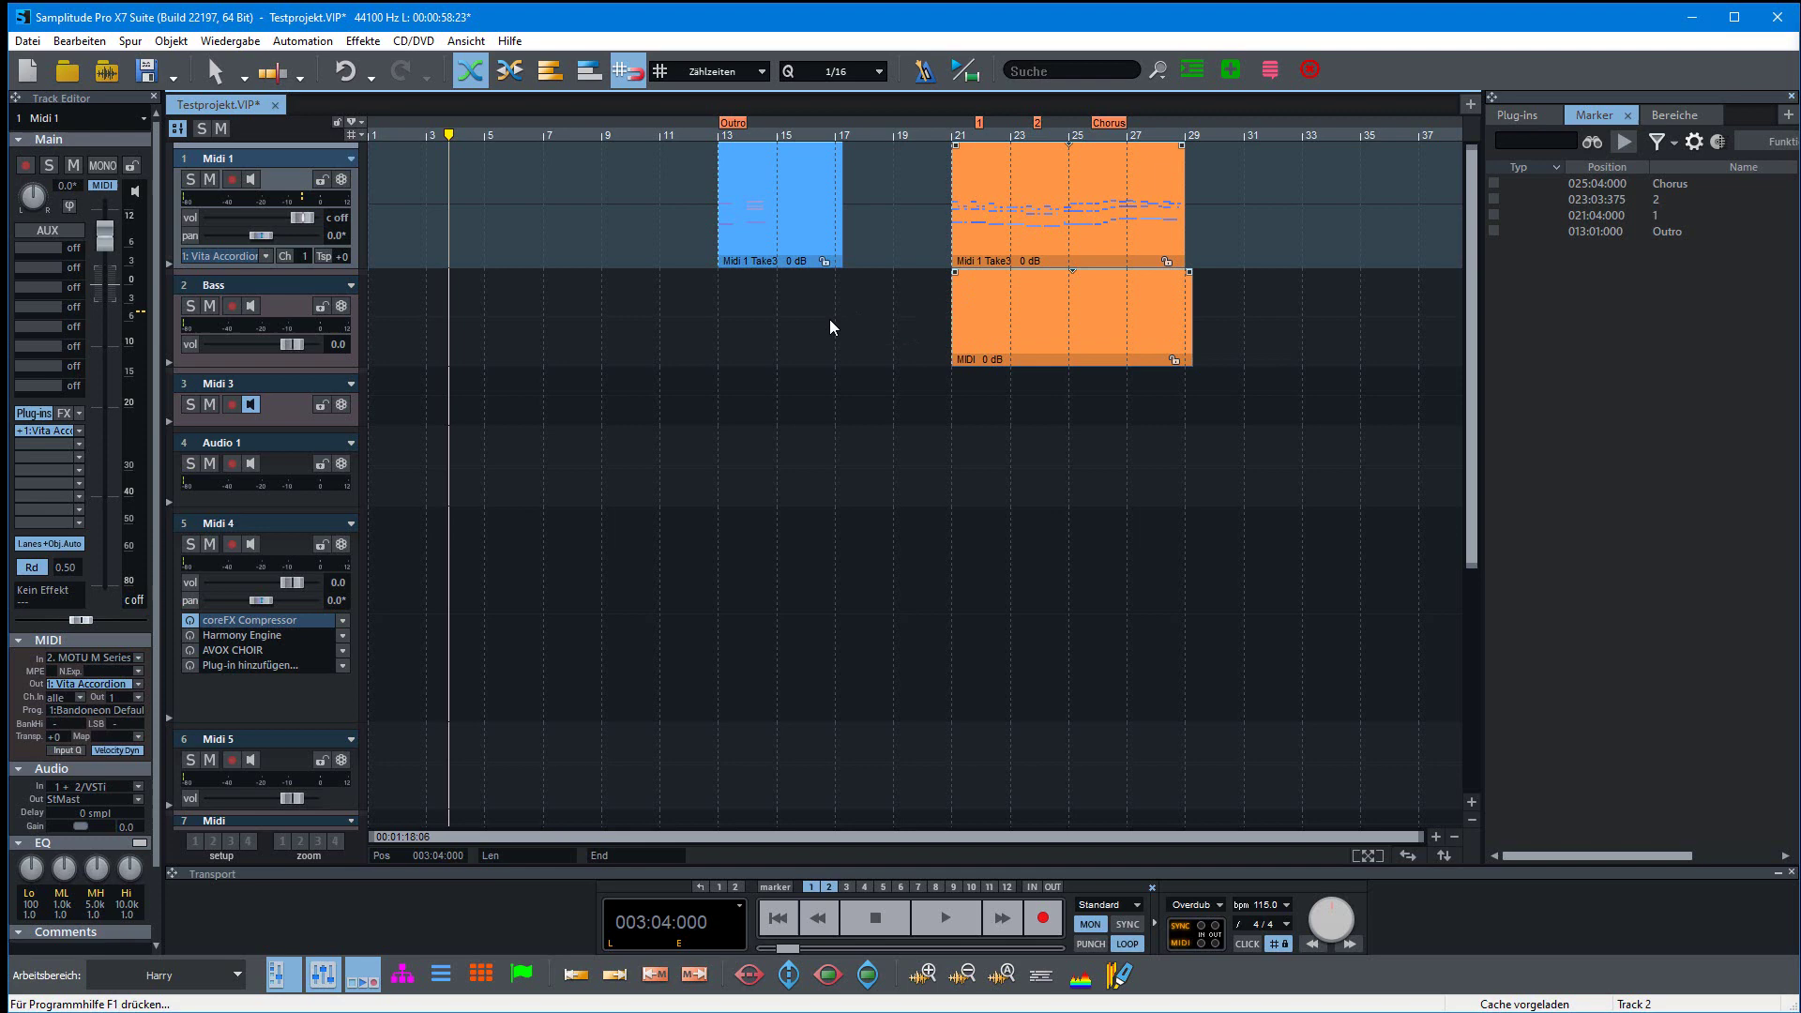
{"action": "key", "text": "ctrl+z"}
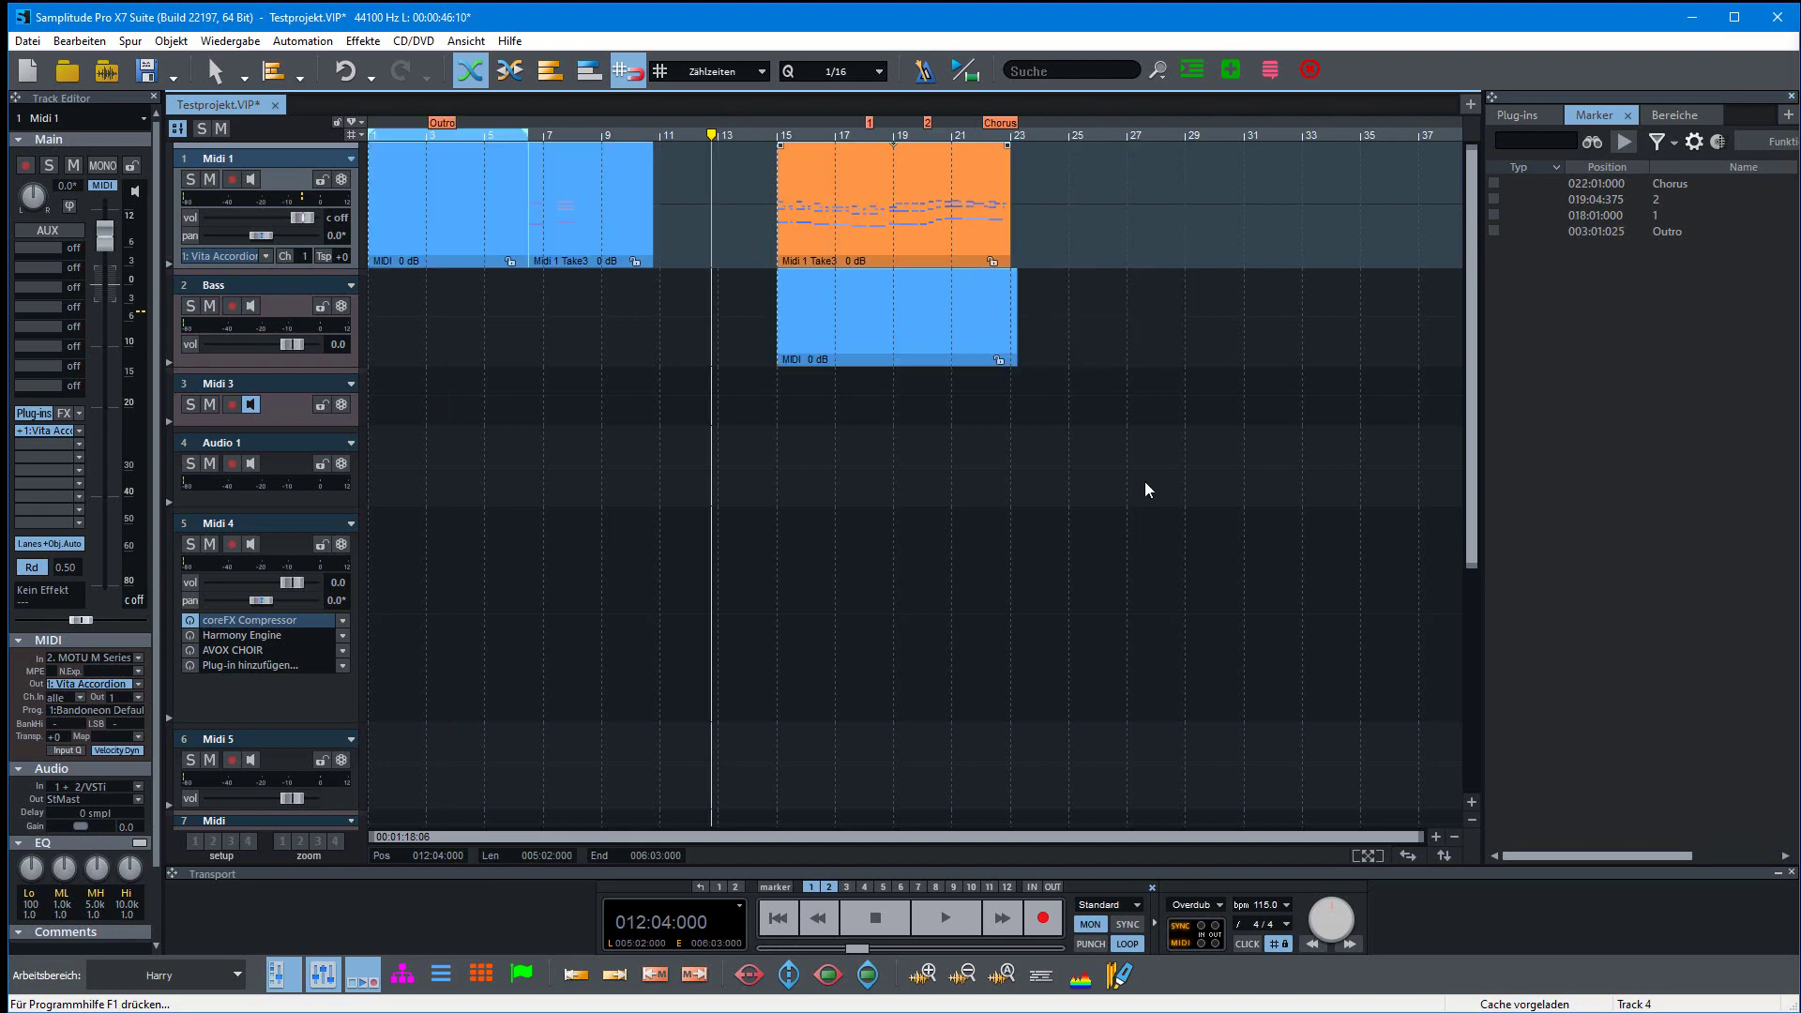